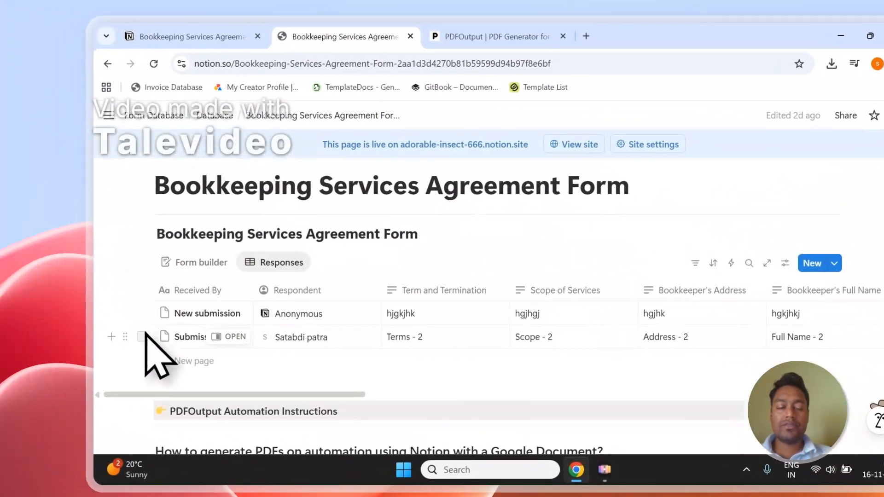
{"action": "left_click", "coordinate": [147, 316]}
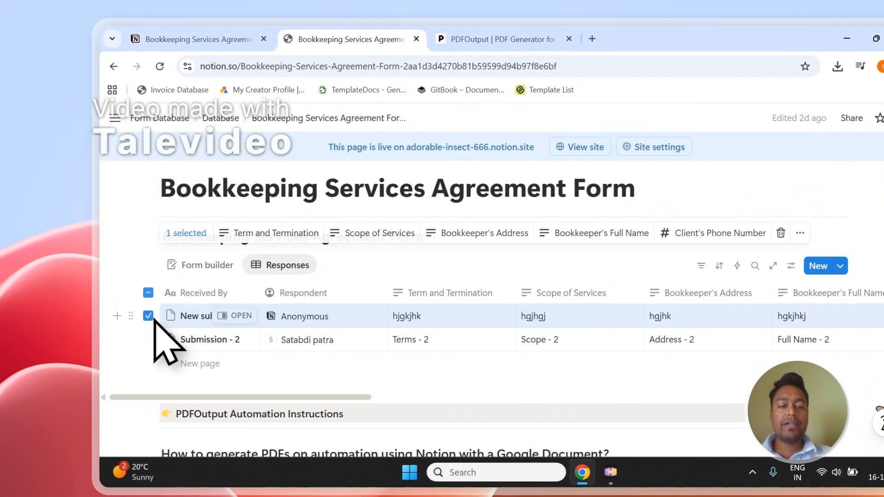
{"action": "left_click", "coordinate": [151, 340]}
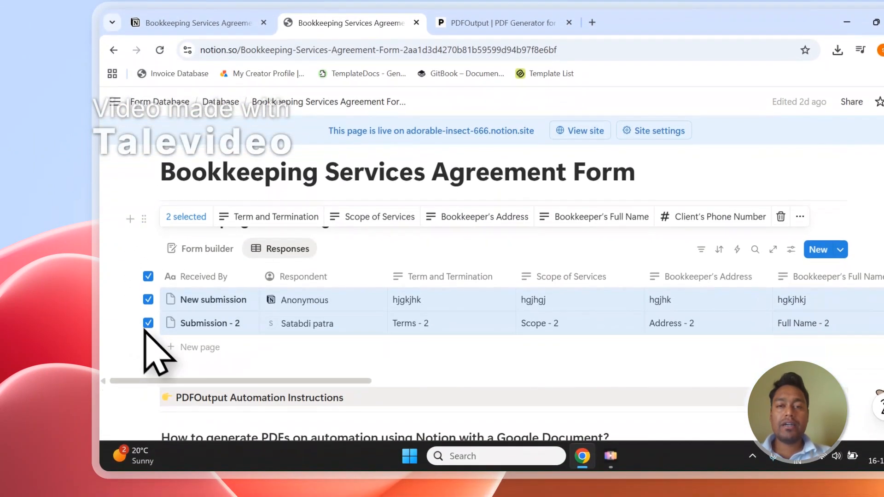
{"action": "key", "text": "Escape"}
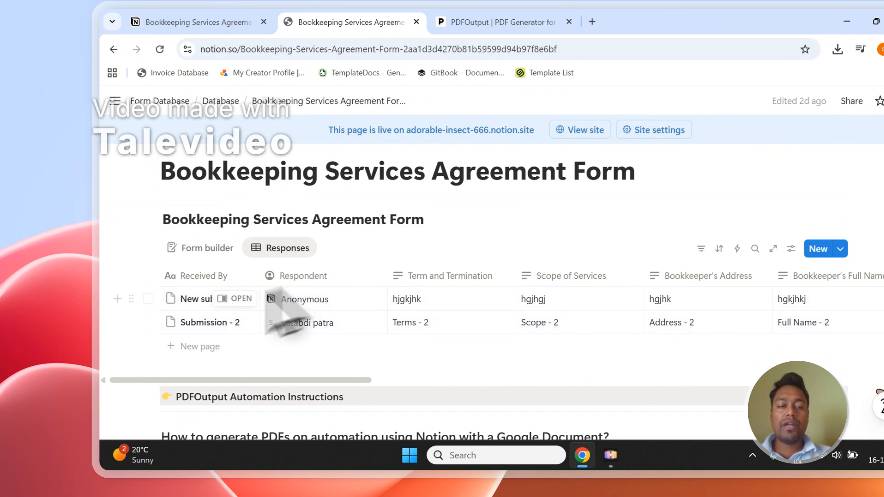
{"action": "left_click", "coordinate": [148, 299]}
{"action": "left_click", "coordinate": [148, 323]}
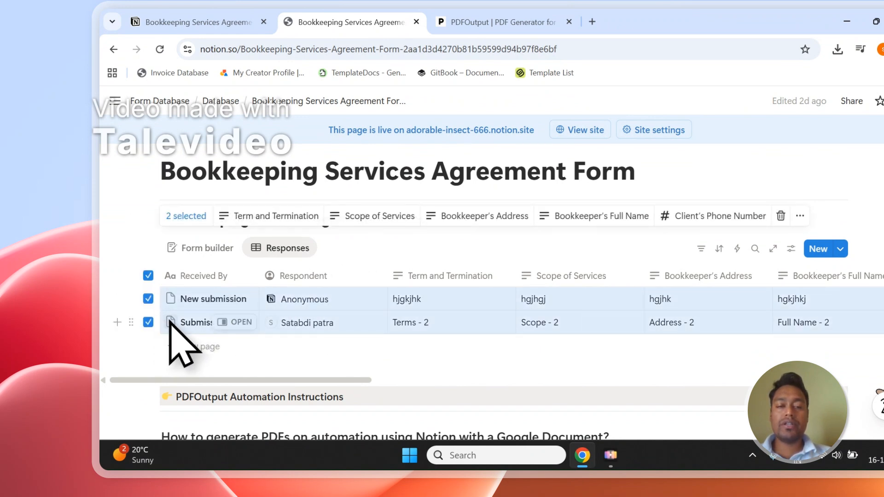
{"action": "left_click", "coordinate": [405, 256]}
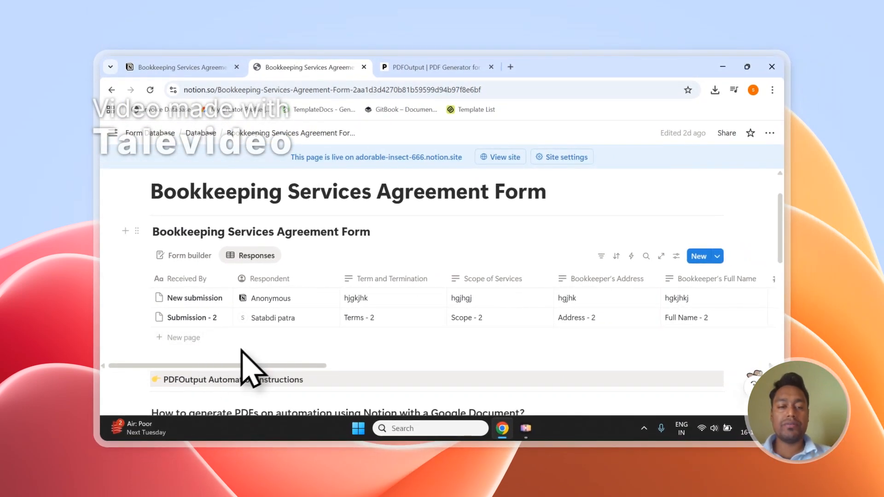
Review the introduction on the PDFOutput home page and return to the Bookkeeping Services Agreement Form page in Notion
{"action": "left_click", "coordinate": [389, 67]}
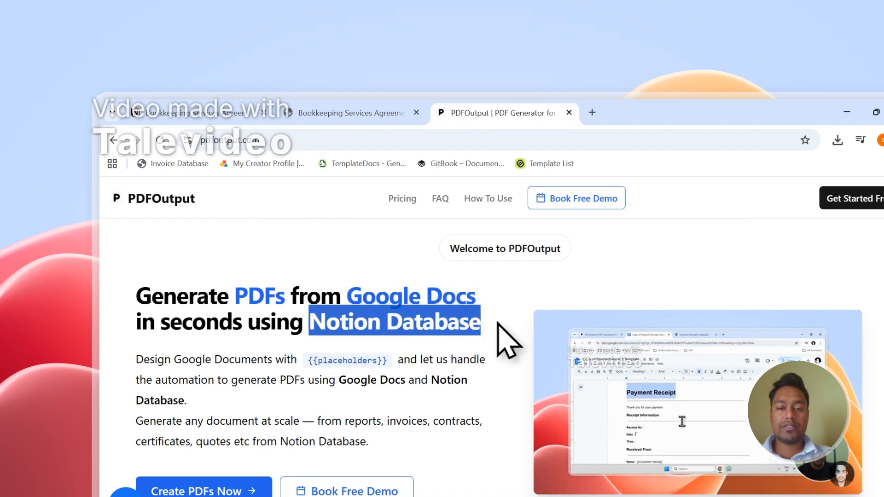
{"action": "scroll", "coordinate": [275, 347], "scroll_direction": "down", "scroll_amount": 2}
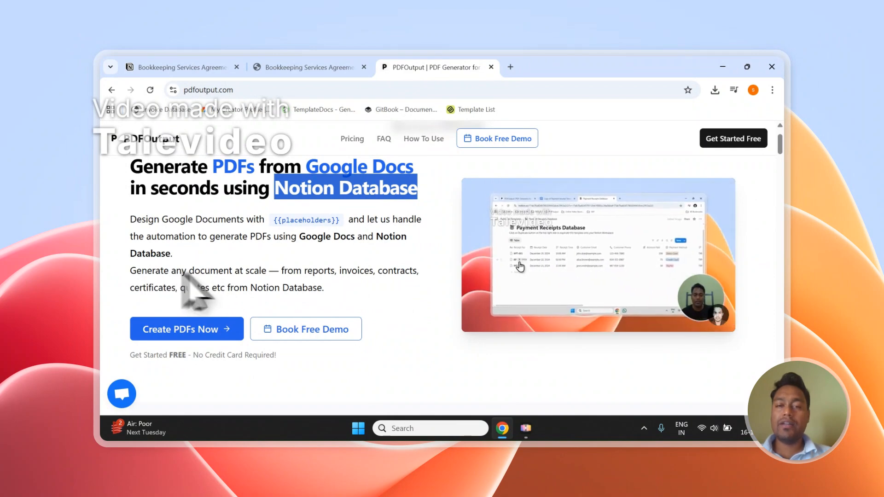
{"action": "left_click", "coordinate": [297, 68]}
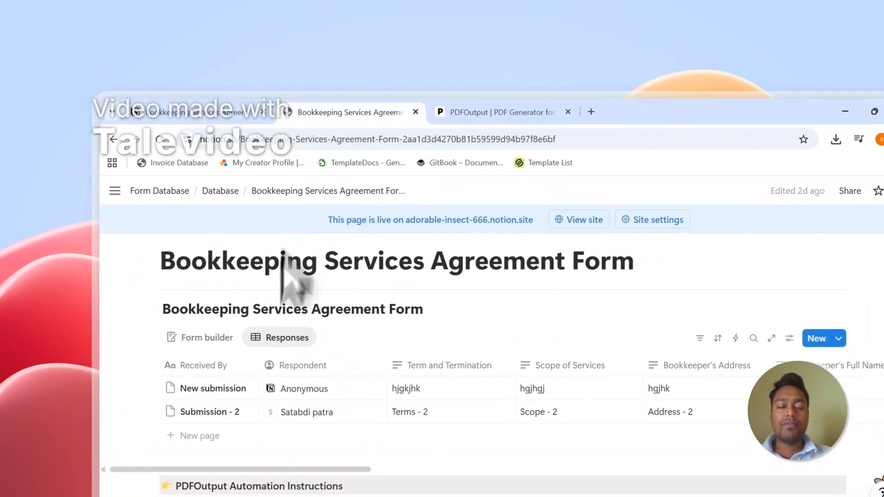
{"action": "scroll", "coordinate": [367, 241], "scroll_direction": "up", "scroll_amount": 2}
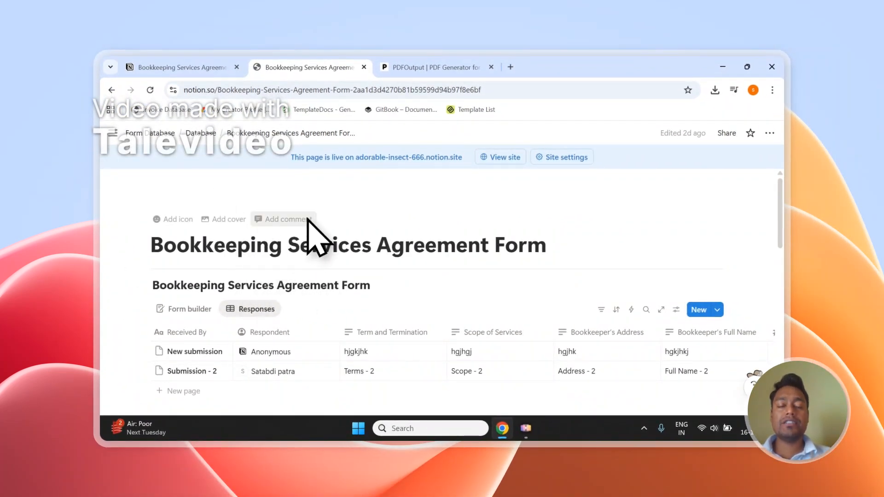
Start creating PDFs on the PDFOutput site and sign in with the existing Google account
{"action": "left_click", "coordinate": [391, 67]}
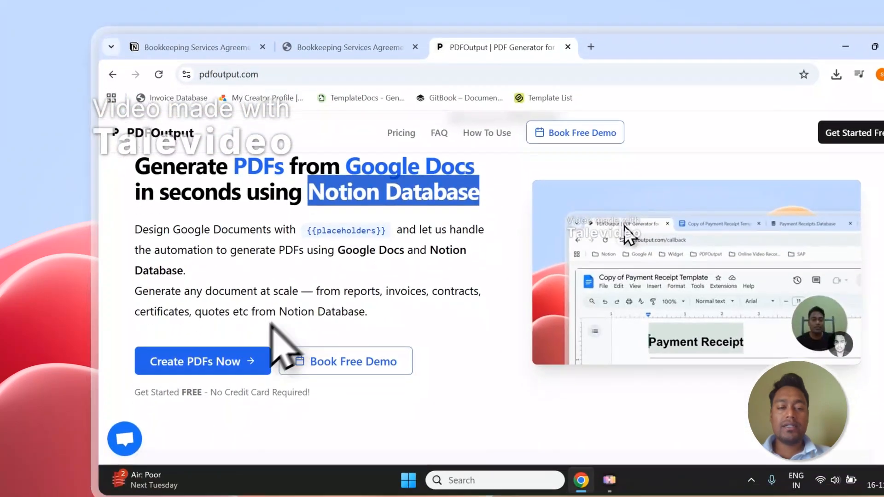
{"action": "left_click", "coordinate": [186, 359]}
{"action": "left_click", "coordinate": [440, 281]}
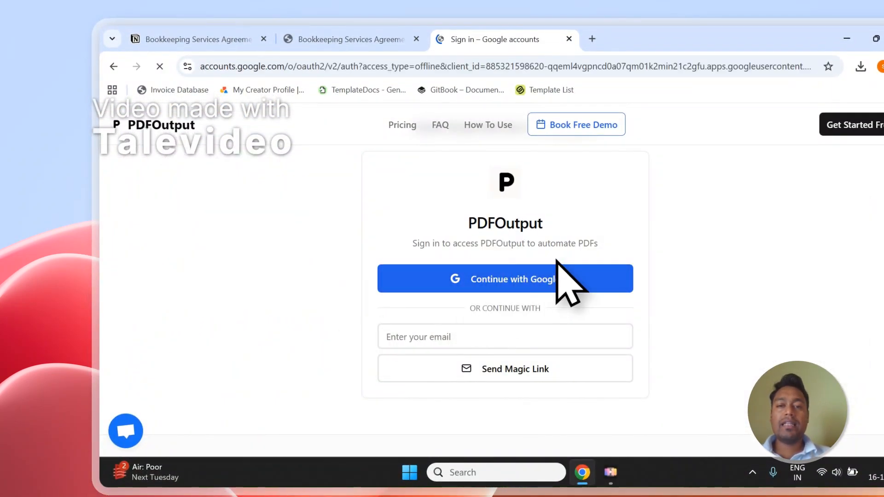
{"action": "left_click", "coordinate": [647, 317]}
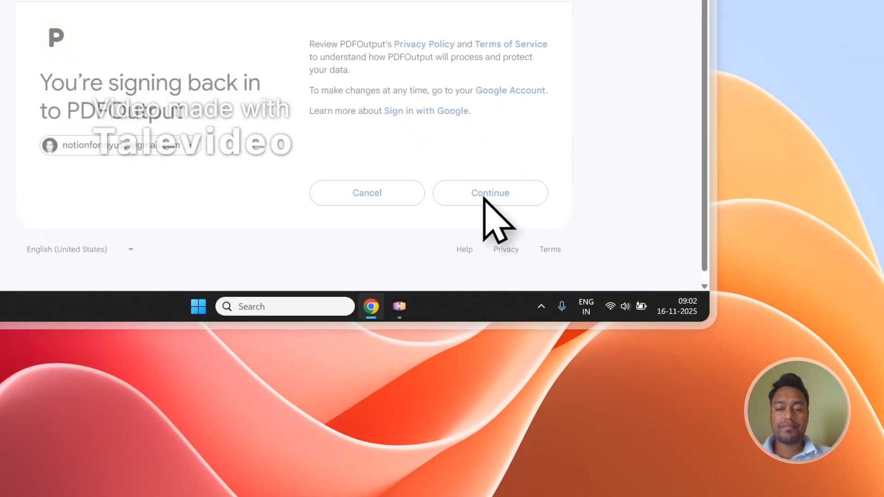
{"action": "left_click", "coordinate": [484, 197]}
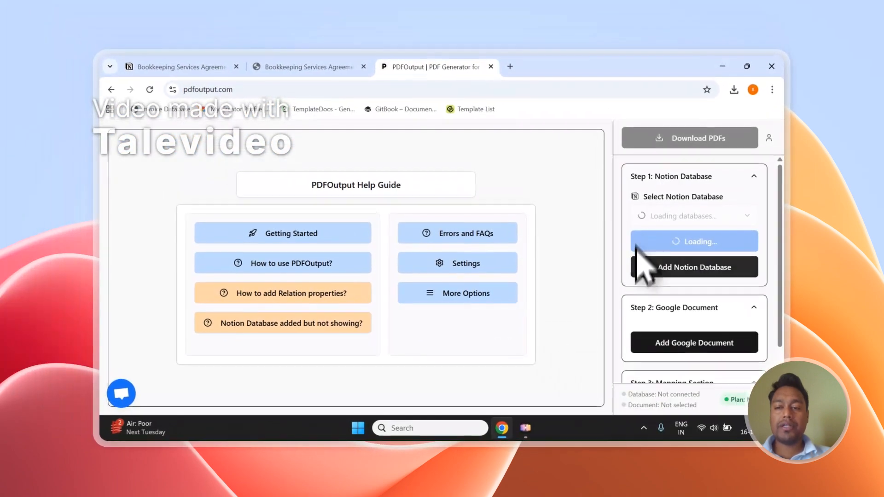
Examine the PDFOutput setup steps and the property list of the selected Board Resignation Letter database
{"action": "scroll", "coordinate": [663, 222], "scroll_direction": "down", "scroll_amount": 1}
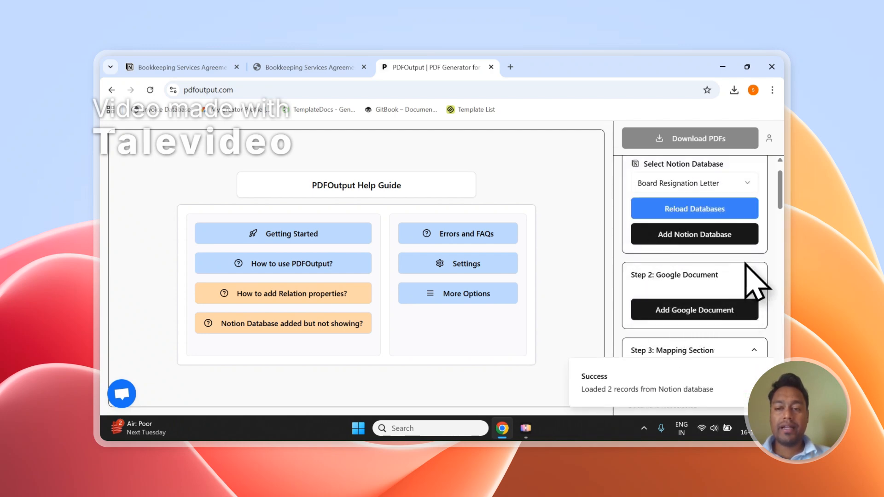
{"action": "scroll", "coordinate": [737, 267], "scroll_direction": "down", "scroll_amount": 10}
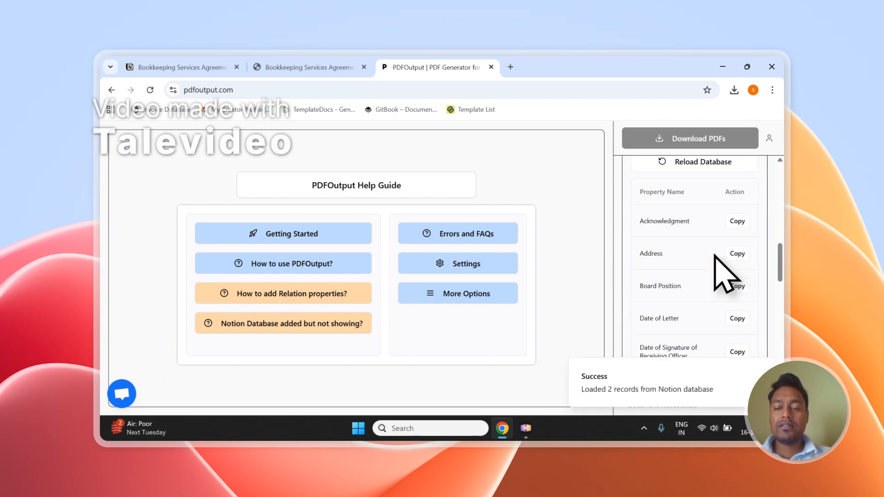
{"action": "scroll", "coordinate": [720, 258], "scroll_direction": "down", "scroll_amount": 10}
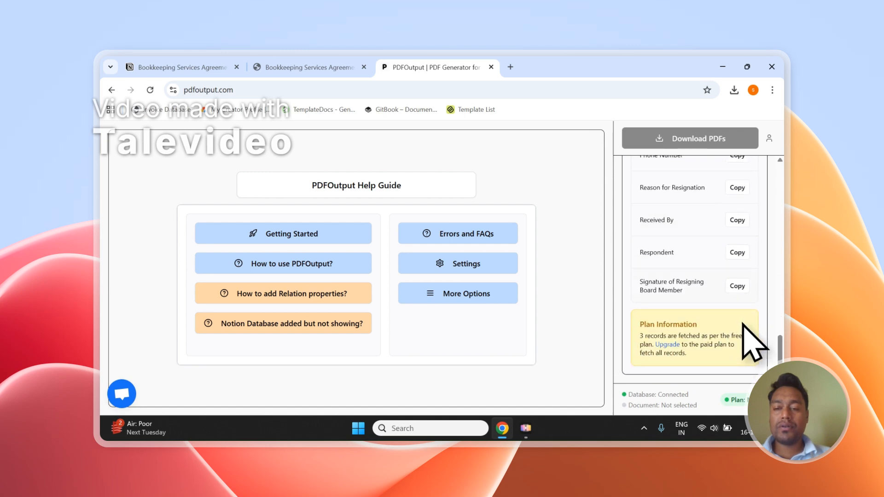
{"action": "scroll", "coordinate": [743, 323], "scroll_direction": "up", "scroll_amount": 10}
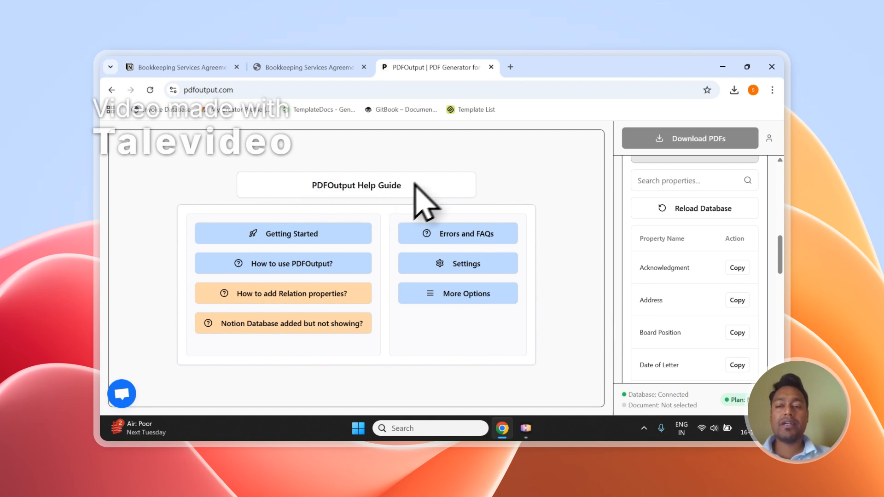
{"action": "scroll", "coordinate": [783, 235], "scroll_direction": "up", "scroll_amount": 10}
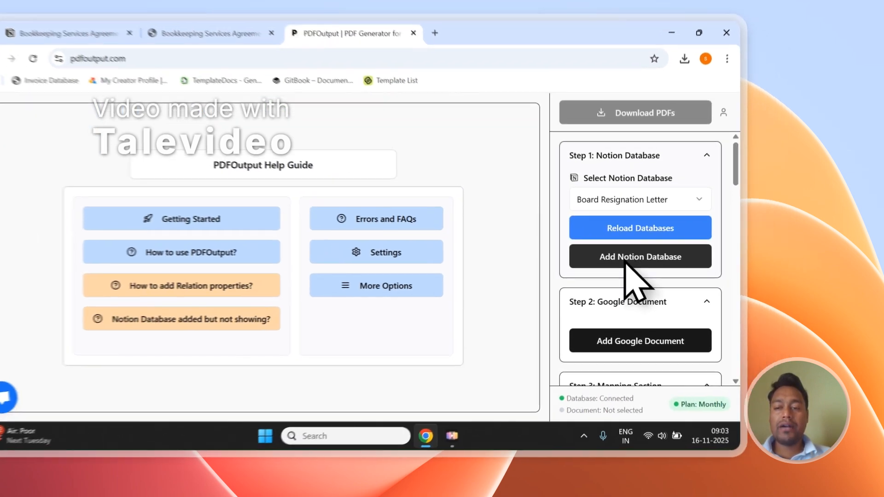
Start adding a Notion database in PDFOutput and copy the page title "Bookkeeping Services Agreement Form" from Notion
{"action": "left_click", "coordinate": [698, 271]}
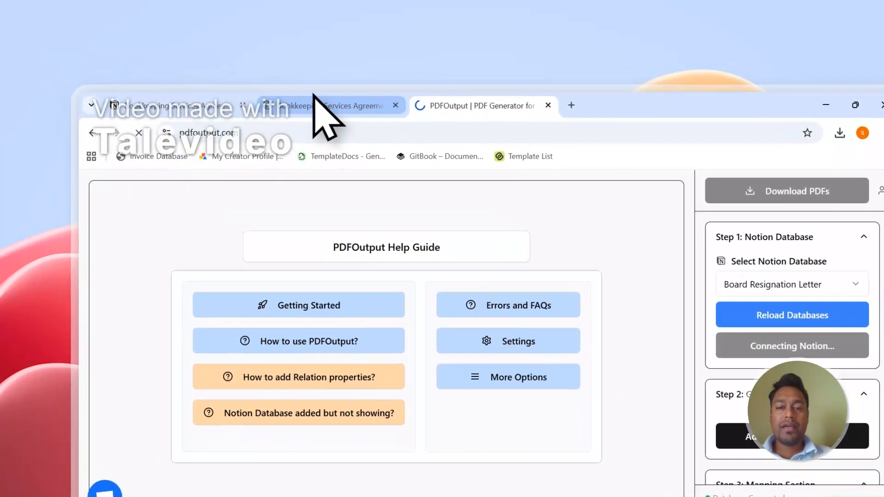
{"action": "left_click", "coordinate": [207, 44]}
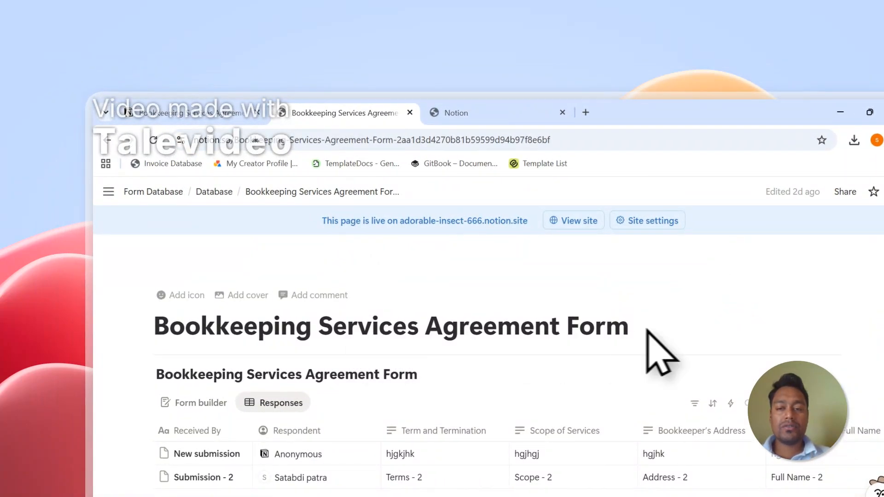
{"action": "left_click_drag", "start_coordinate": [629, 328], "coordinate": [271, 335]}
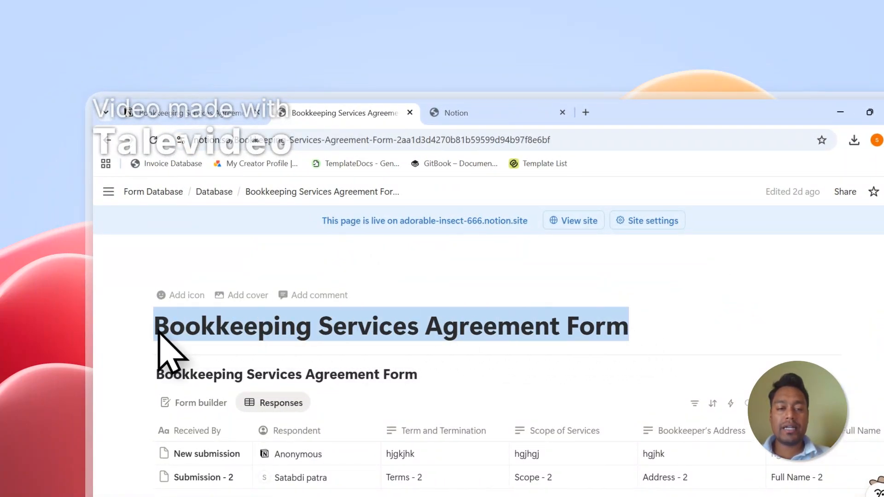
{"action": "right_click", "coordinate": [215, 332]}
{"action": "left_click", "coordinate": [234, 285]}
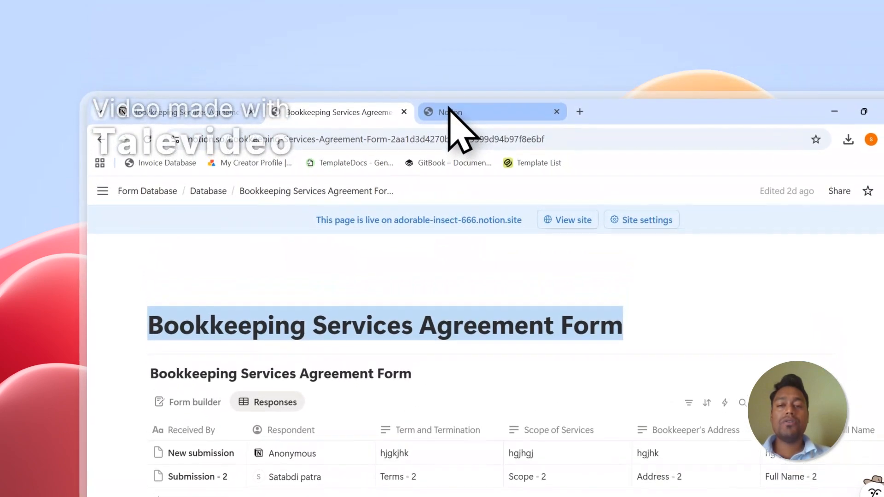
Continue the Notion connection request for PDFOutput, choosing to select the pages to share instead of using the developer's template
{"action": "left_click", "coordinate": [449, 112]}
{"action": "left_click", "coordinate": [397, 356]}
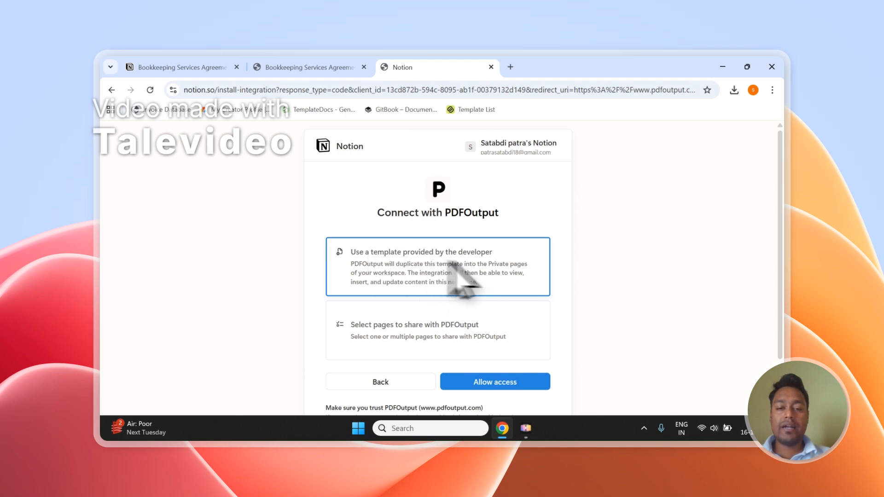
{"action": "left_click", "coordinate": [406, 324]}
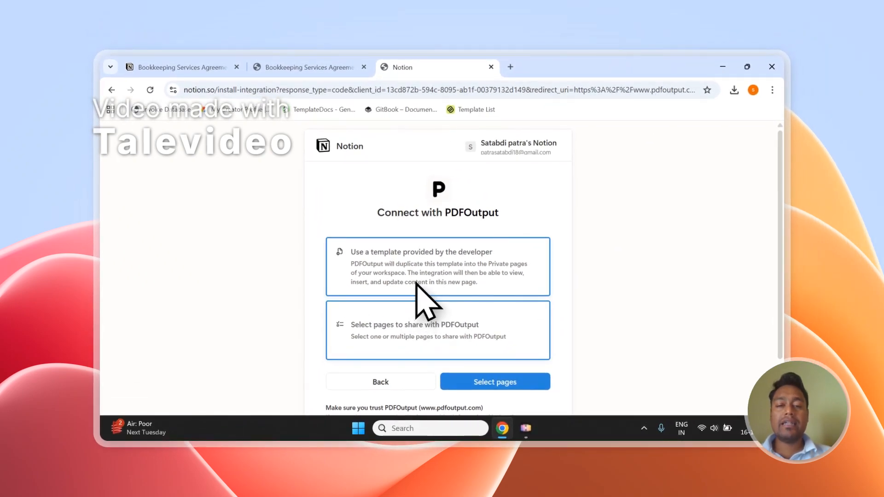
{"action": "scroll", "coordinate": [417, 281], "scroll_direction": "down", "scroll_amount": 1}
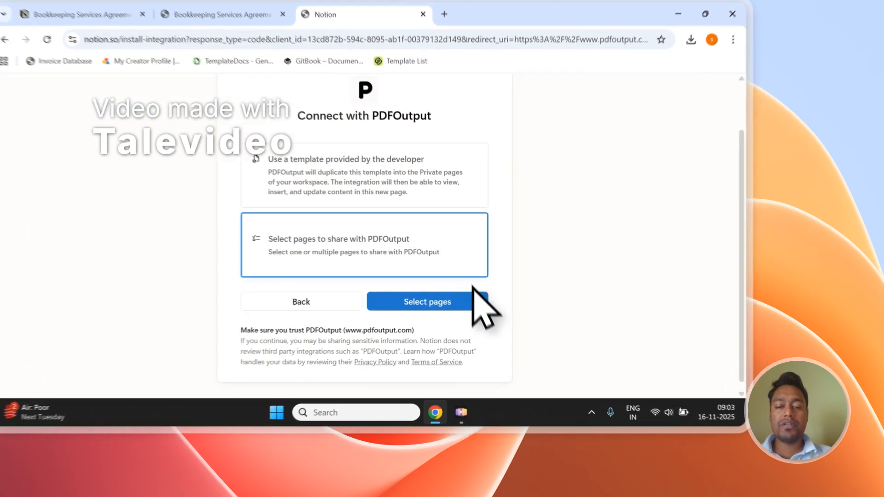
{"action": "left_click", "coordinate": [534, 322]}
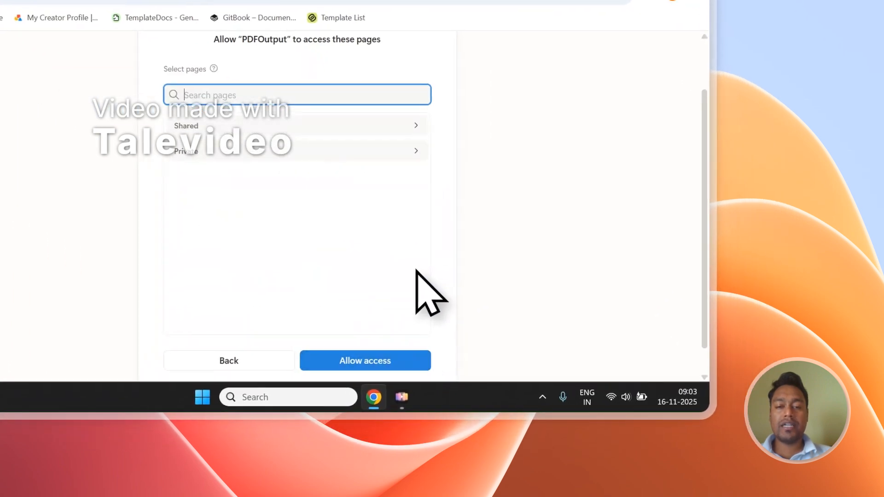
Search the pages for the copied title and add the Bookkeeping Services Agreement Form page located in Form Database / Database
{"action": "right_click", "coordinate": [206, 96]}
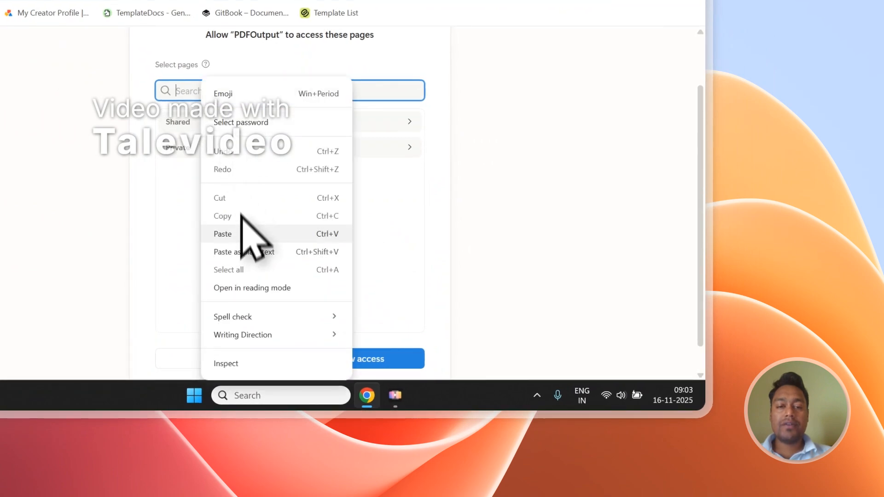
{"action": "left_click", "coordinate": [240, 230]}
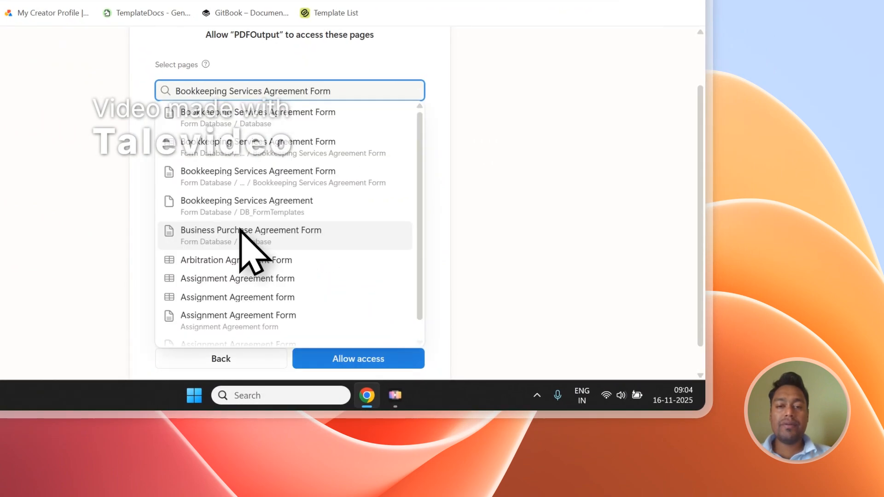
{"action": "left_click", "coordinate": [342, 119]}
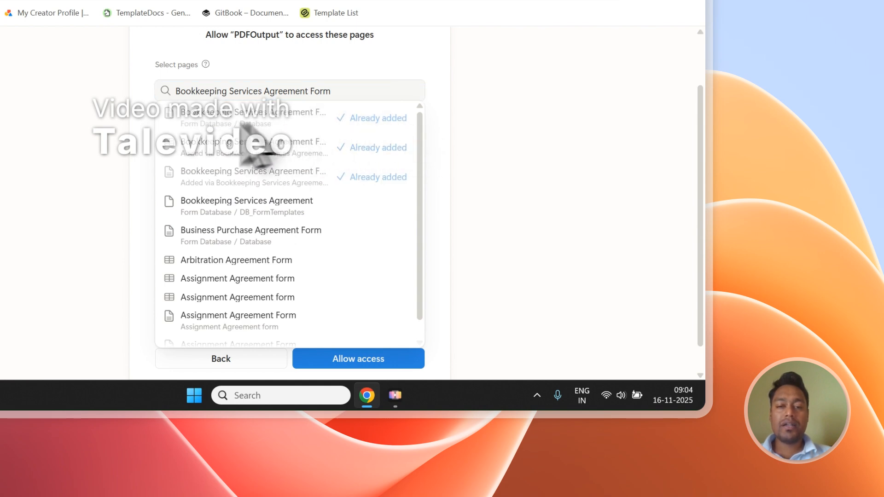
{"action": "left_click", "coordinate": [398, 75]}
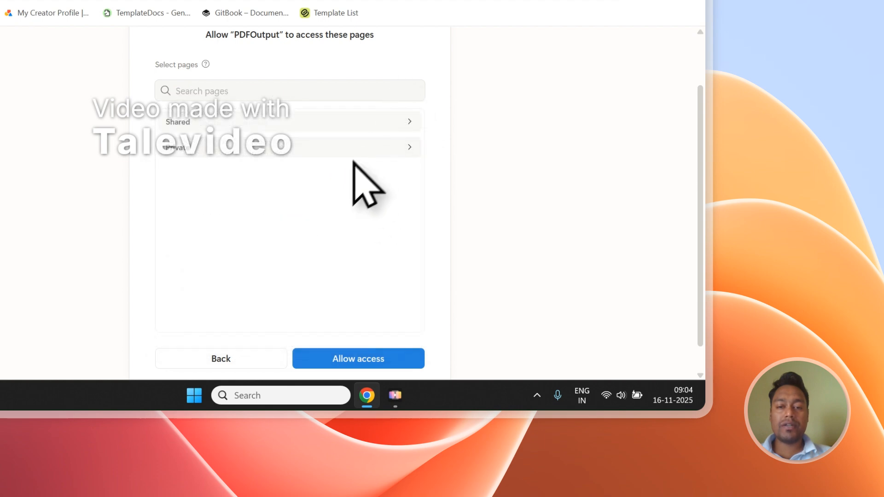
Expand the private pages and review the manually selected and top-level pages available to share with PDFOutput
{"action": "left_click", "coordinate": [350, 157]}
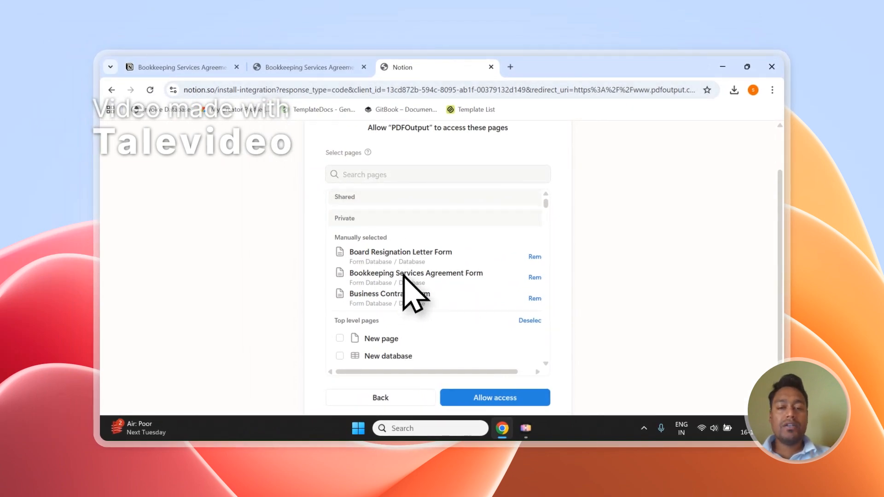
{"action": "scroll", "coordinate": [401, 270], "scroll_direction": "down", "scroll_amount": 2}
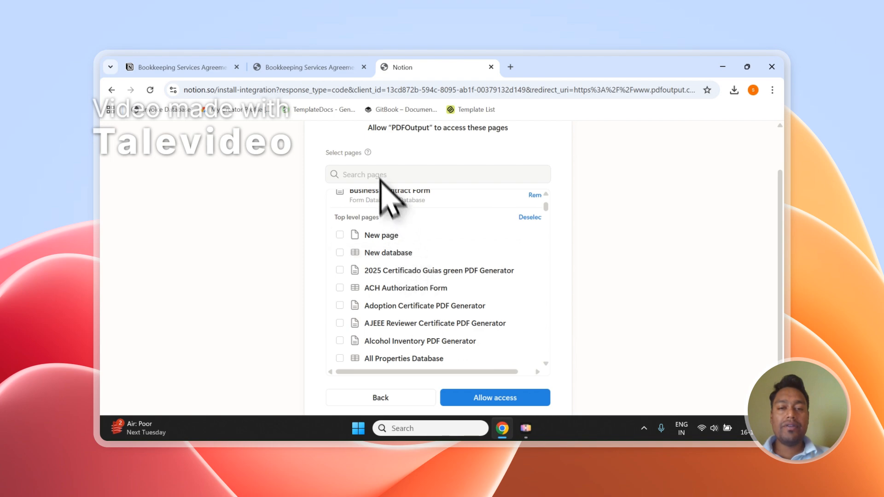
{"action": "left_click", "coordinate": [396, 175]}
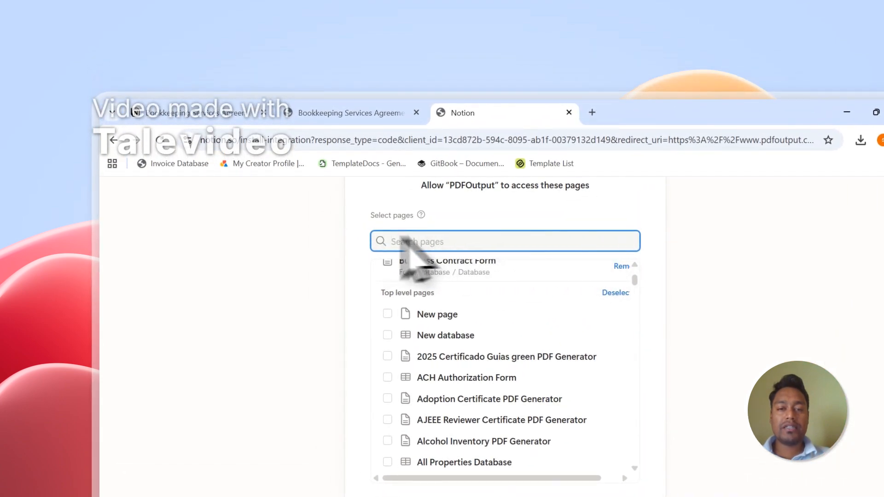
{"action": "scroll", "coordinate": [479, 322], "scroll_direction": "up", "scroll_amount": 3}
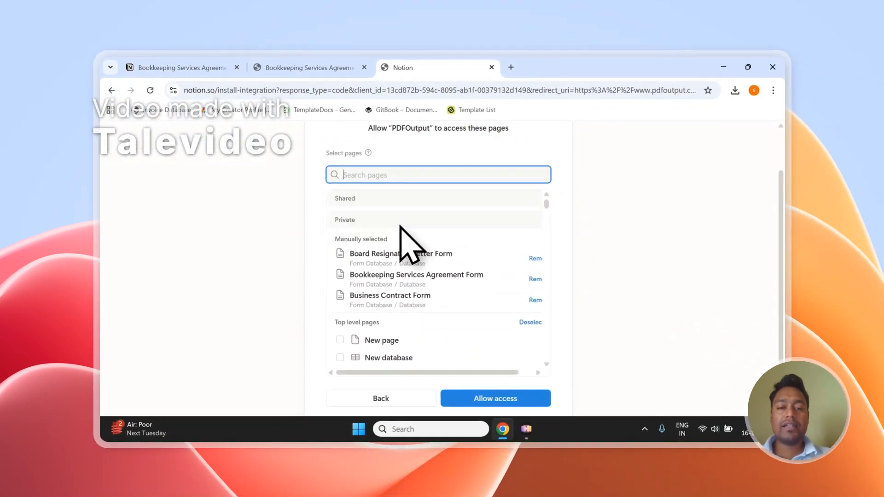
{"action": "scroll", "coordinate": [433, 258], "scroll_direction": "down", "scroll_amount": 2}
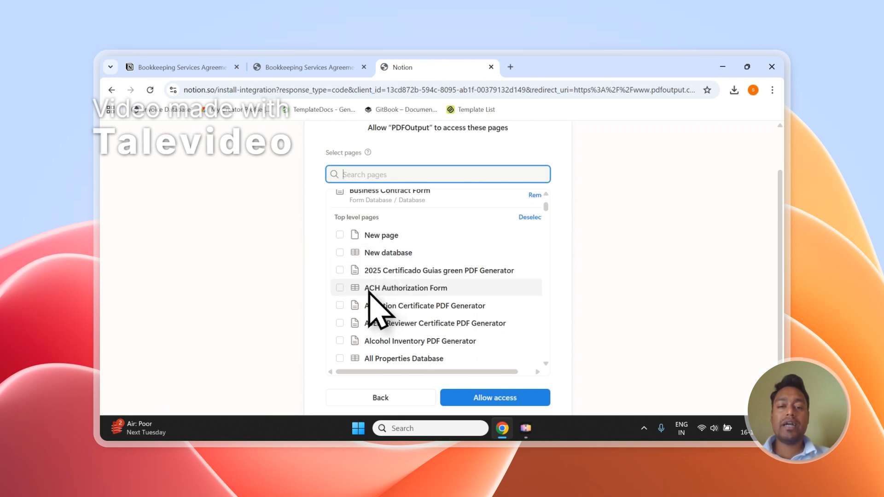
Compare the manually selected pages offered to PDFOutput with the Bookkeeping Services Agreement Form page in Notion
{"action": "scroll", "coordinate": [403, 304], "scroll_direction": "up", "scroll_amount": 1}
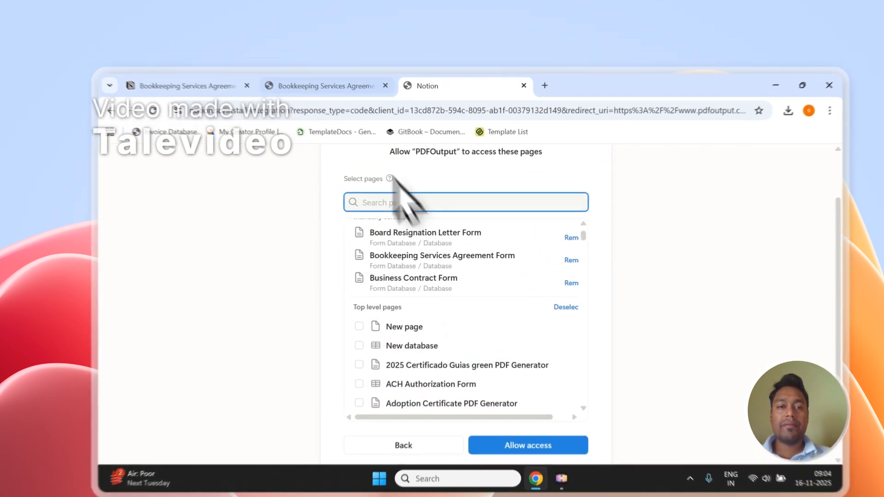
{"action": "left_click", "coordinate": [316, 67]}
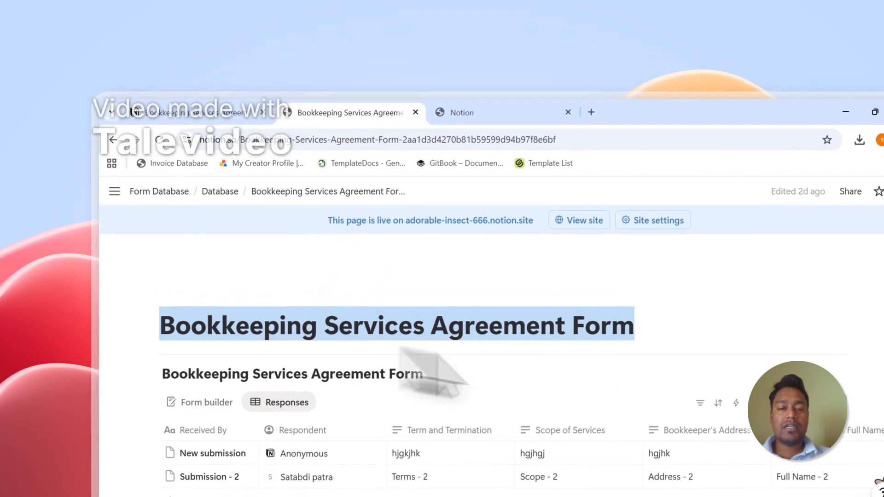
{"action": "left_click", "coordinate": [414, 339]}
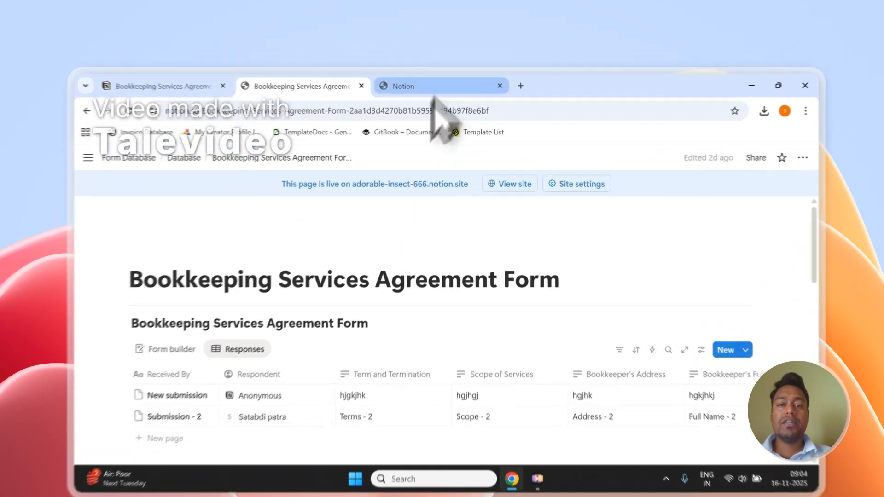
{"action": "left_click", "coordinate": [428, 68]}
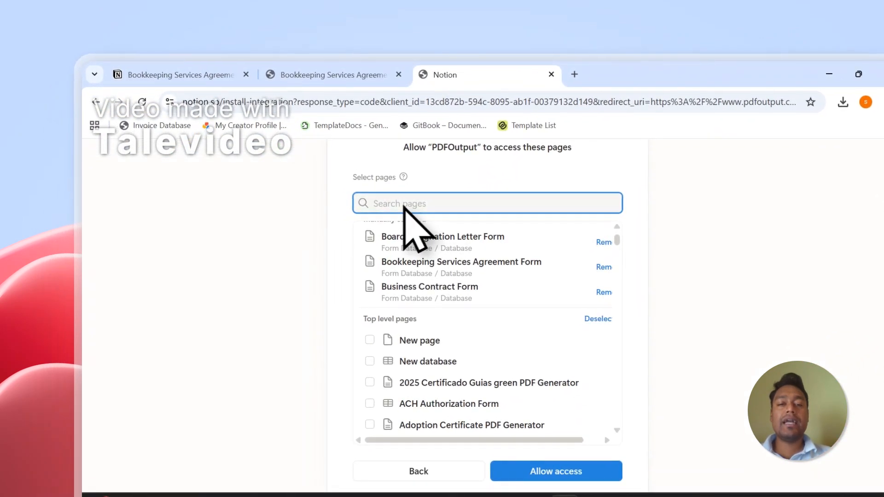
{"action": "left_click", "coordinate": [329, 76]}
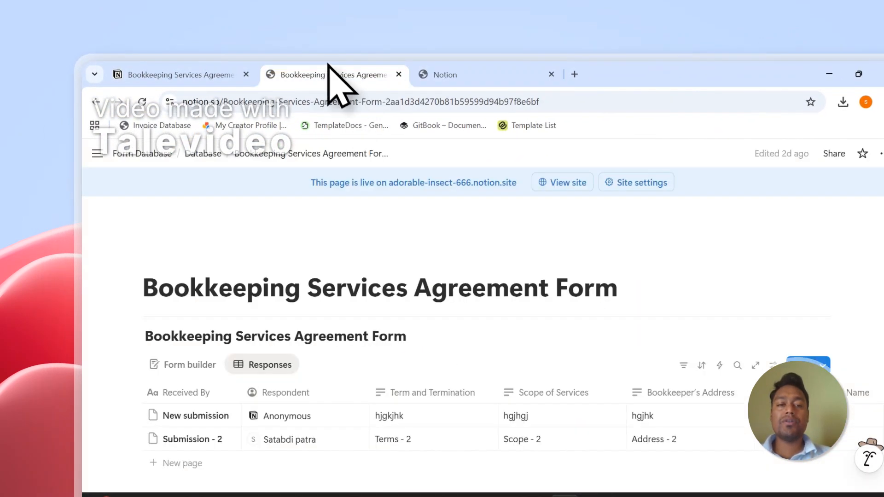
{"action": "left_click", "coordinate": [475, 72]}
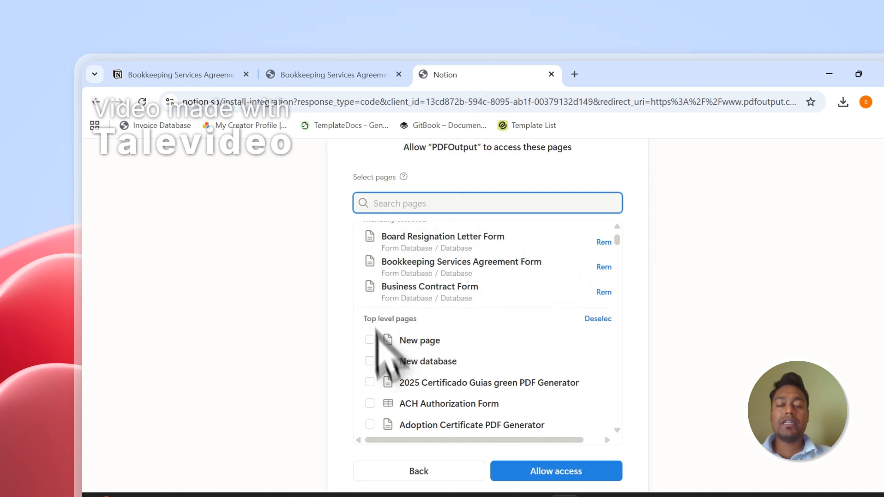
{"action": "left_click", "coordinate": [330, 74]}
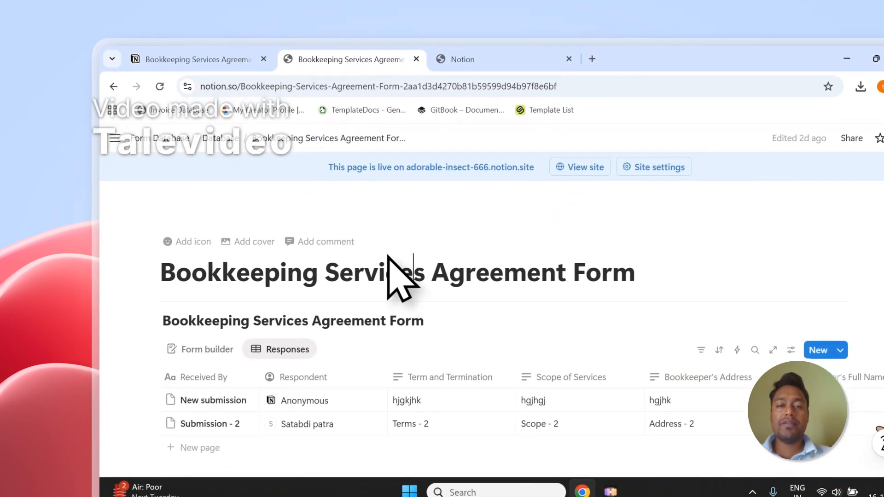
{"action": "left_click", "coordinate": [458, 59]}
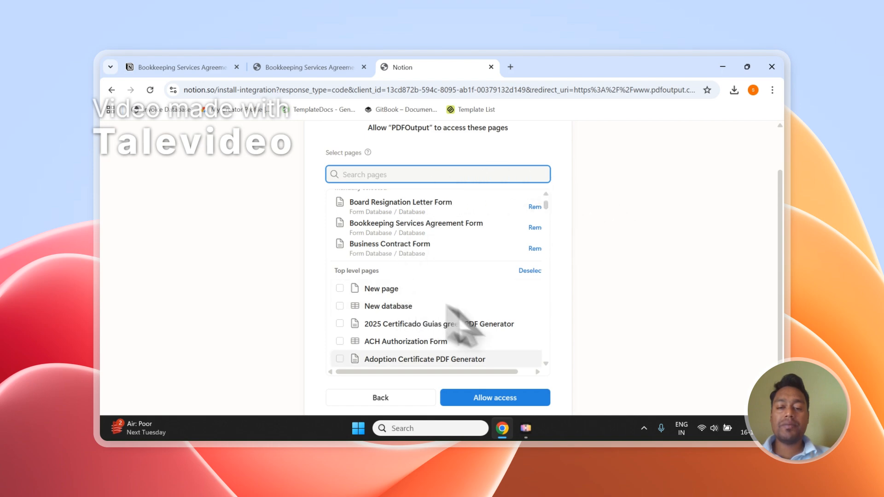
Allow PDFOutput to access the selected Notion pages, and wait for the Notion connection to finish
{"action": "left_click", "coordinate": [503, 398]}
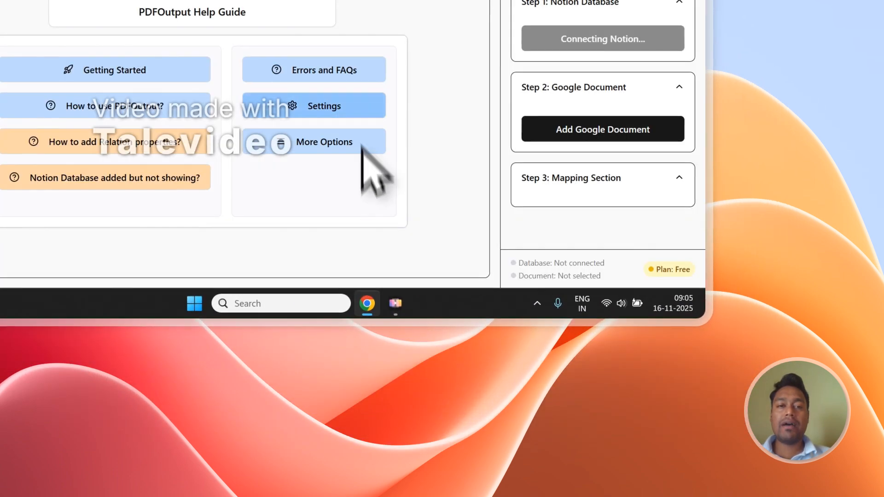
{"action": "left_click", "coordinate": [336, 69]}
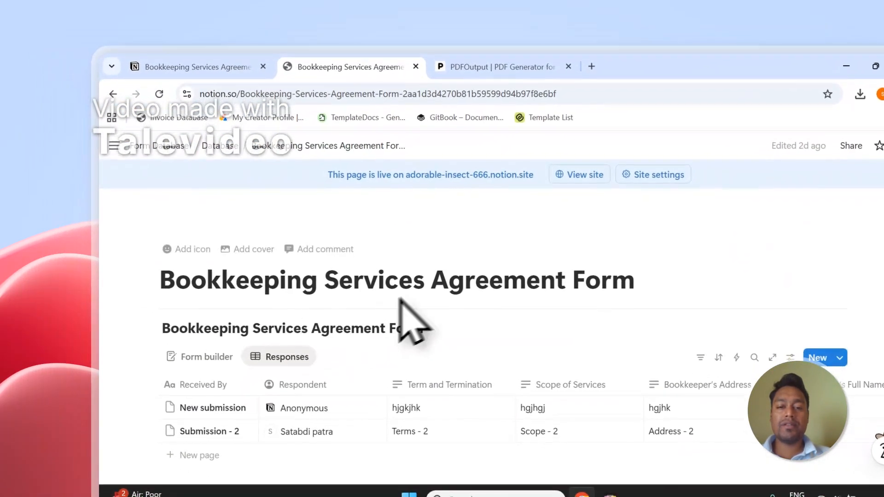
{"action": "left_click", "coordinate": [530, 64]}
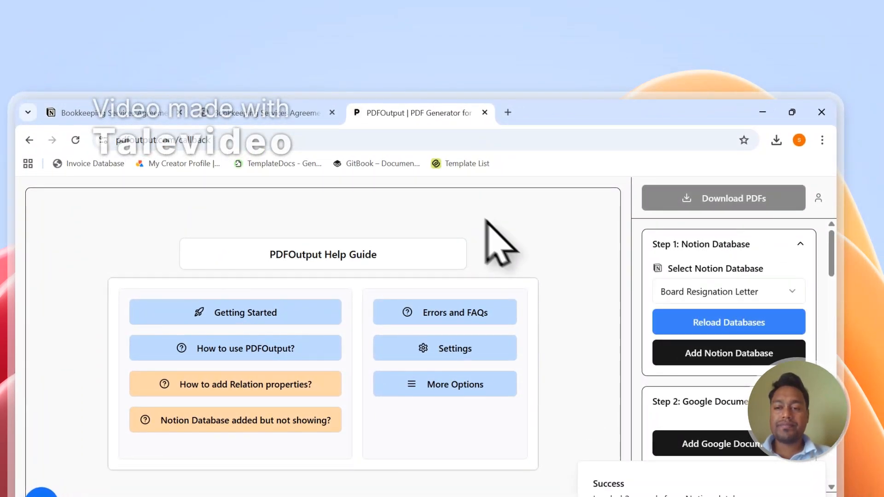
Reload the PDFOutput page and its Notion databases, and select the Bookkeeping Services database as the source
{"action": "left_click", "coordinate": [744, 291]}
{"action": "left_click", "coordinate": [743, 291]}
{"action": "left_click", "coordinate": [743, 291]}
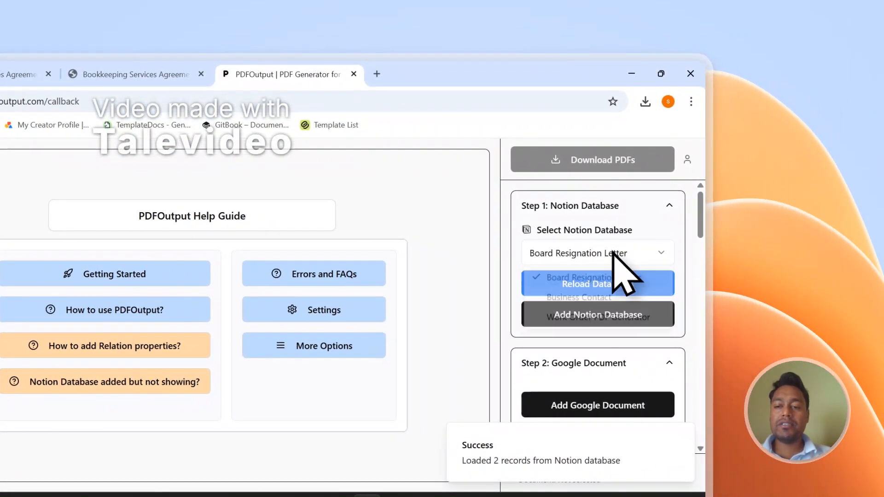
{"action": "left_click", "coordinate": [573, 258]}
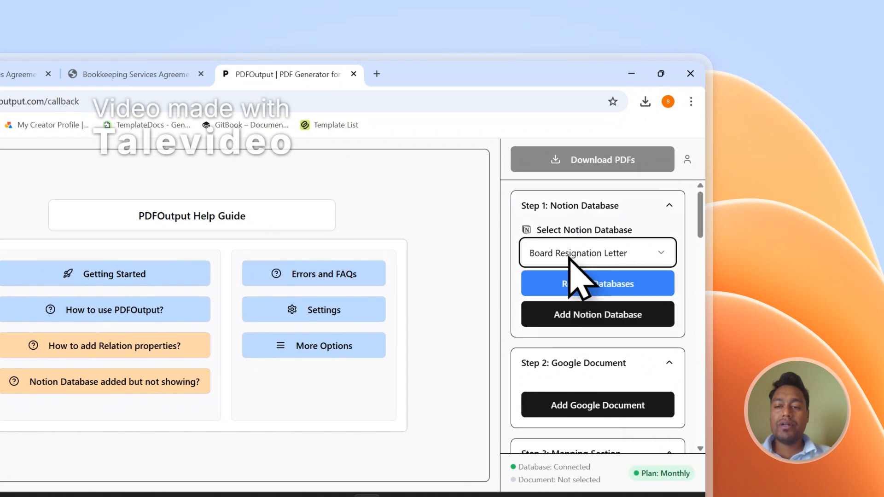
{"action": "left_click", "coordinate": [598, 289]}
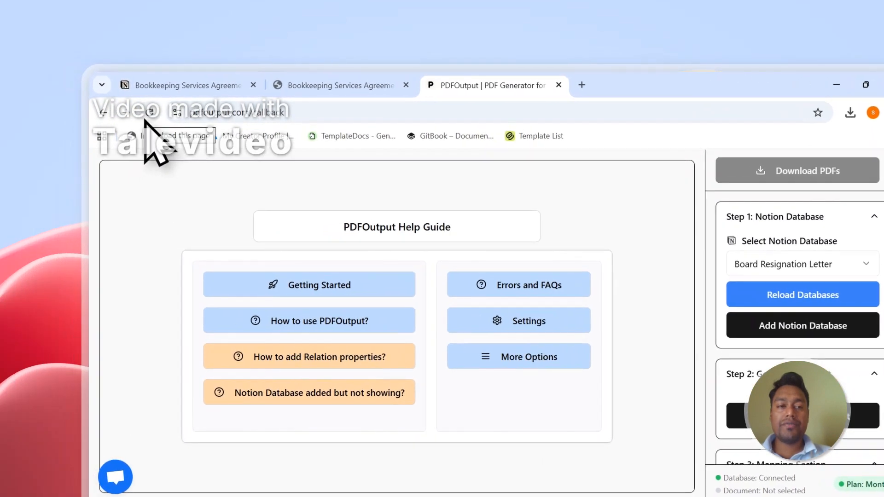
{"action": "left_click", "coordinate": [146, 116]}
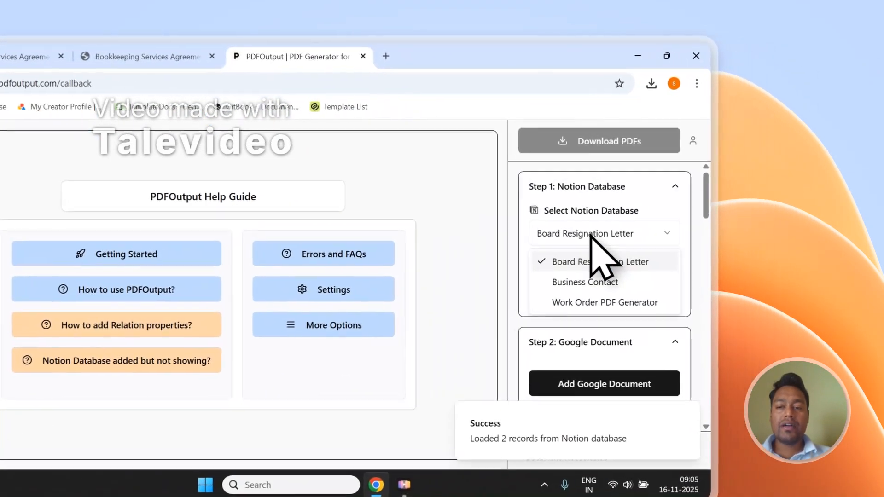
{"action": "left_click", "coordinate": [598, 233]}
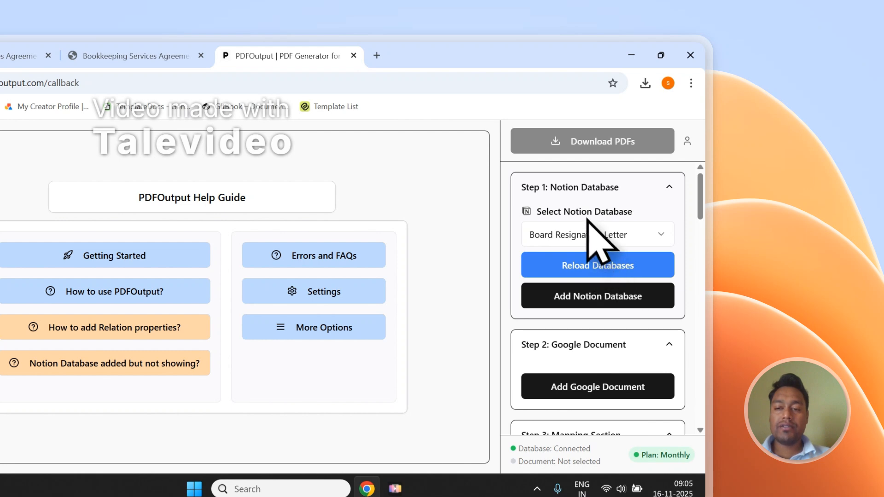
{"action": "left_click", "coordinate": [581, 234]}
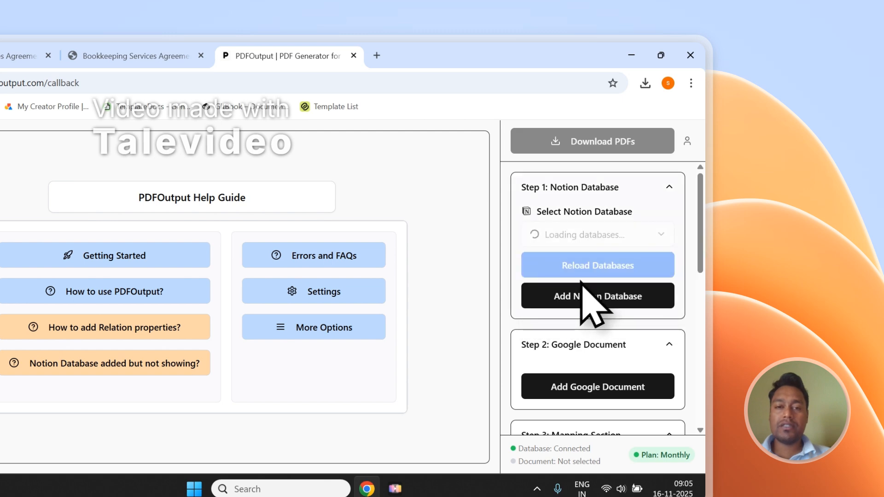
Review the property names in the mapping section and compare them with the form's response columns in Notion
{"action": "left_click_drag", "start_coordinate": [700, 177], "coordinate": [700, 358]}
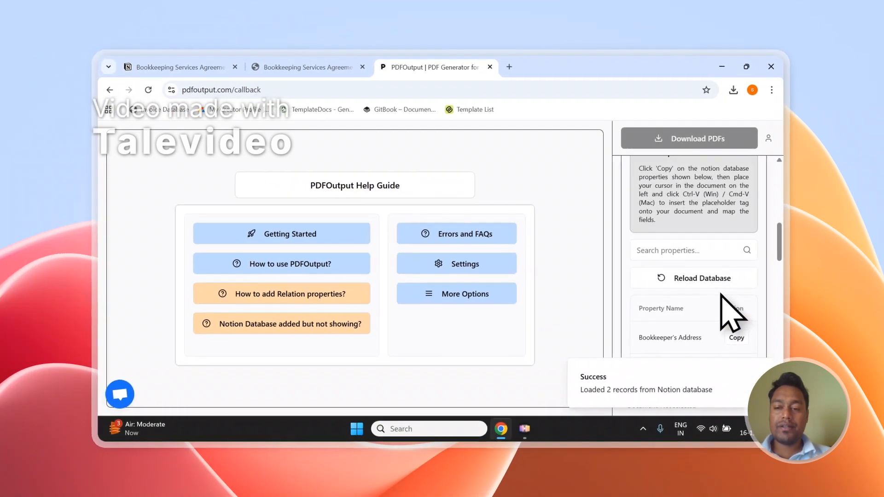
{"action": "scroll", "coordinate": [629, 328], "scroll_direction": "down", "scroll_amount": 3}
{"action": "scroll", "coordinate": [719, 237], "scroll_direction": "down", "scroll_amount": 7}
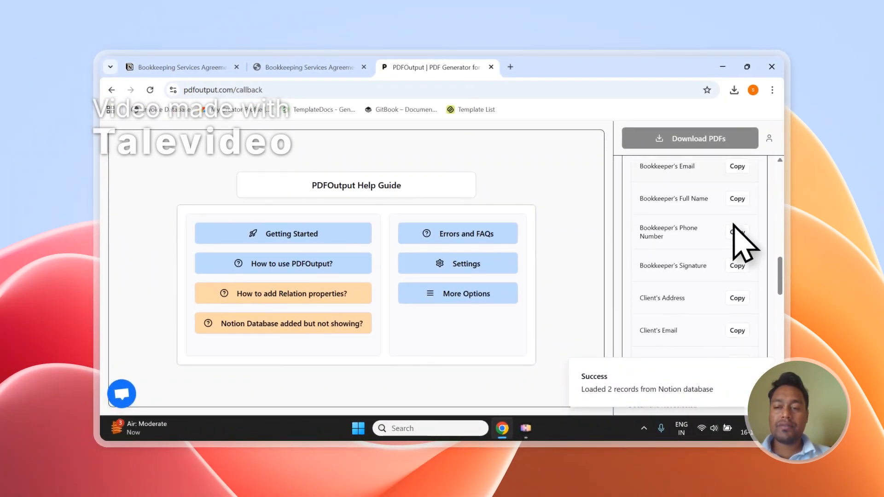
{"action": "scroll", "coordinate": [737, 240], "scroll_direction": "down", "scroll_amount": 3}
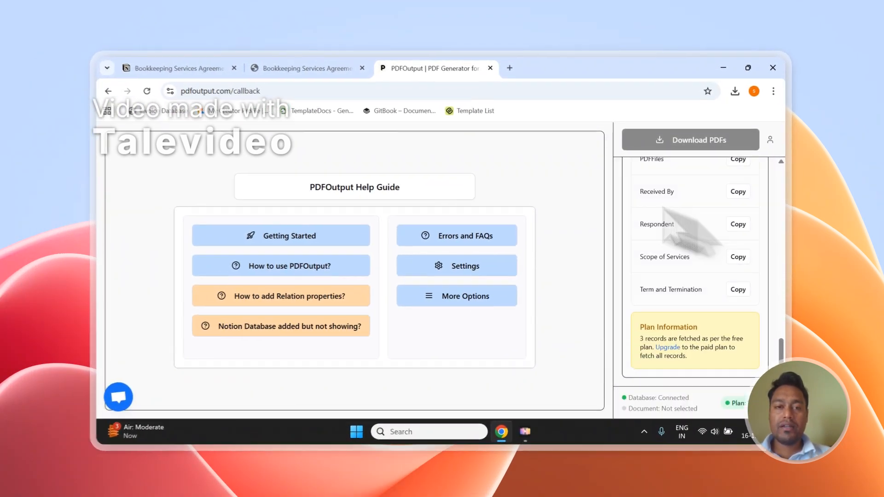
{"action": "left_click", "coordinate": [322, 68]}
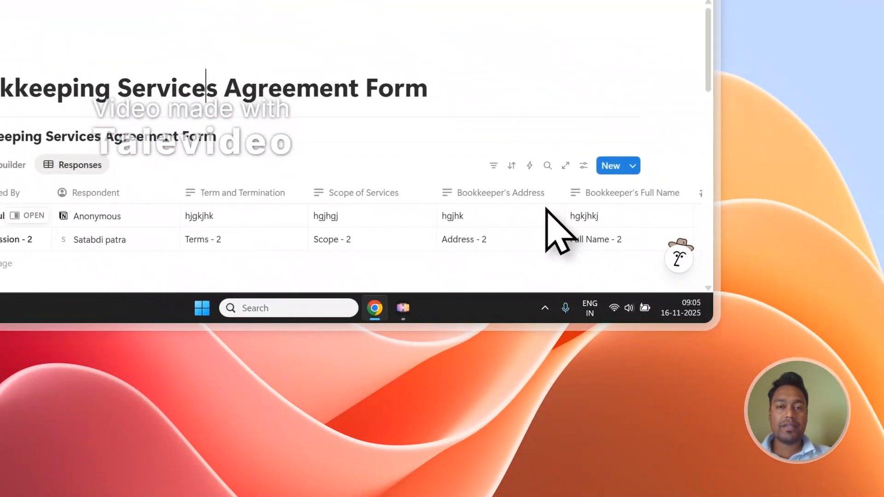
{"action": "left_click", "coordinate": [271, 59]}
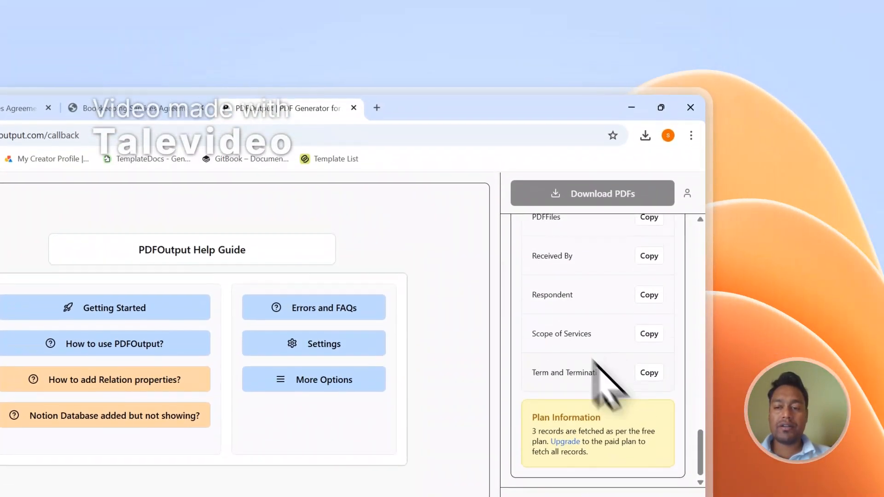
{"action": "scroll", "coordinate": [628, 415], "scroll_direction": "up", "scroll_amount": 6}
{"action": "scroll", "coordinate": [618, 393], "scroll_direction": "up", "scroll_amount": 10}
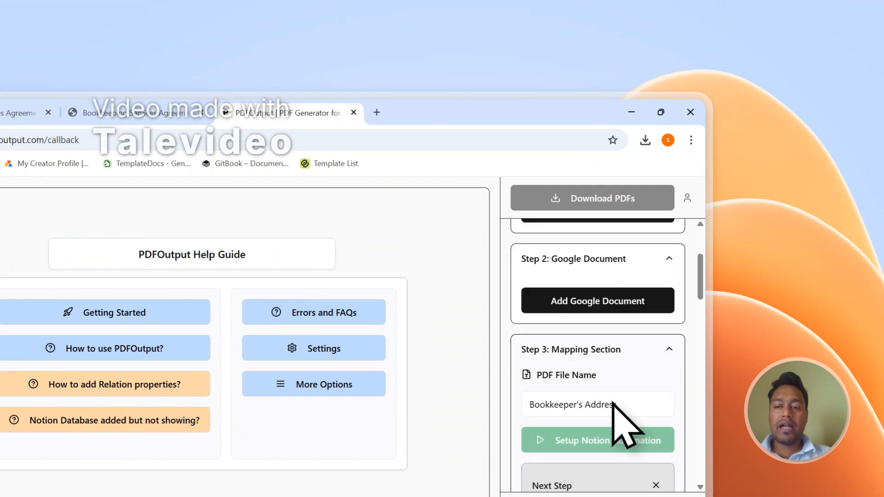
{"action": "left_click", "coordinate": [613, 388]}
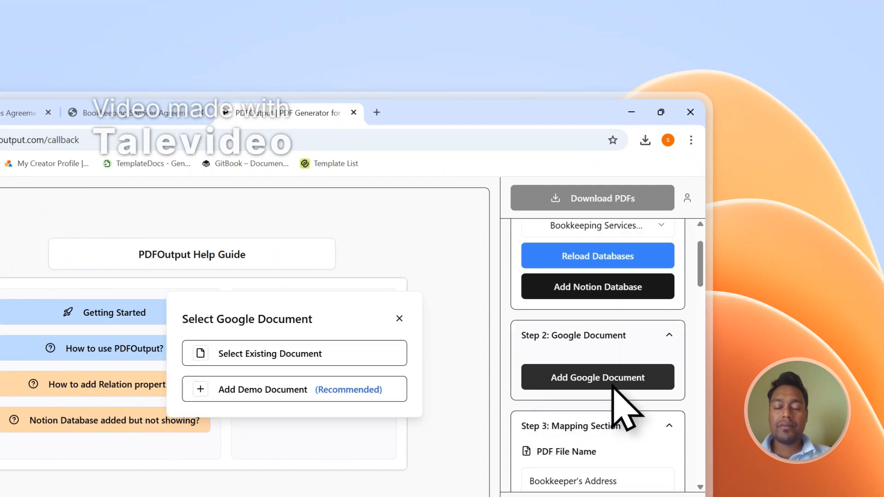
{"action": "left_click", "coordinate": [105, 112]}
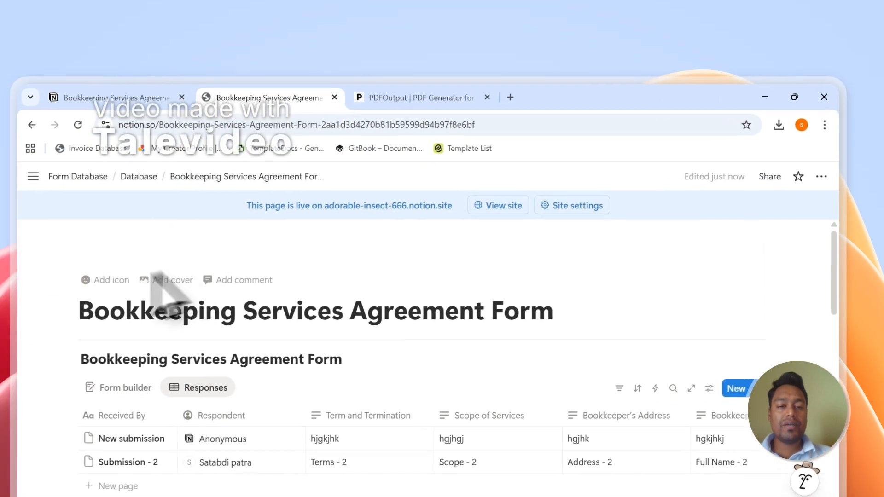
{"action": "left_click", "coordinate": [505, 90]}
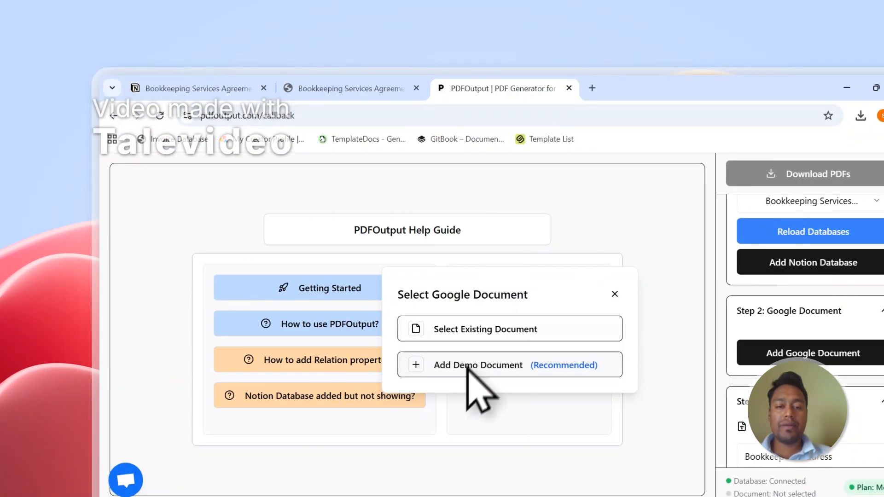
{"action": "left_click", "coordinate": [442, 329]}
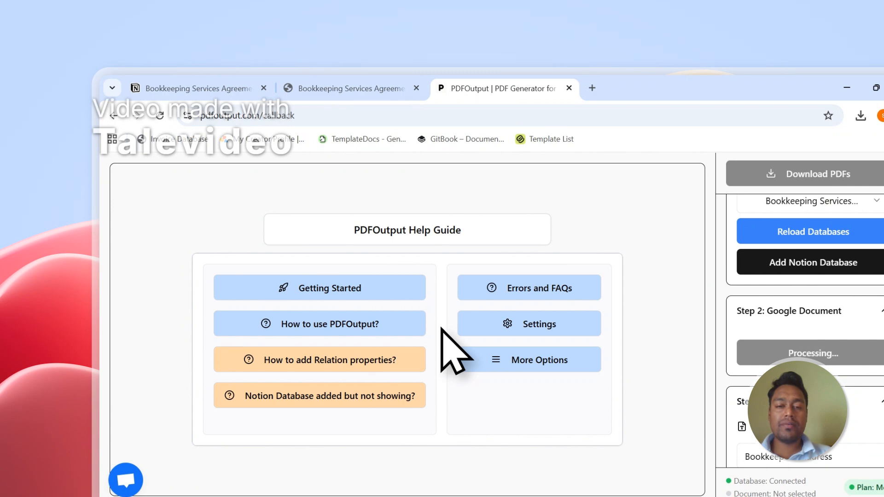
{"action": "left_click", "coordinate": [364, 228]}
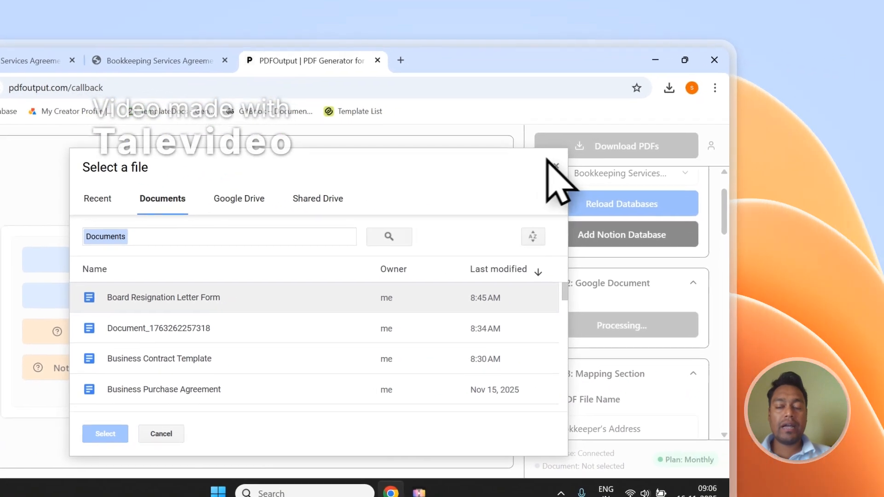
{"action": "left_click", "coordinate": [729, 191]}
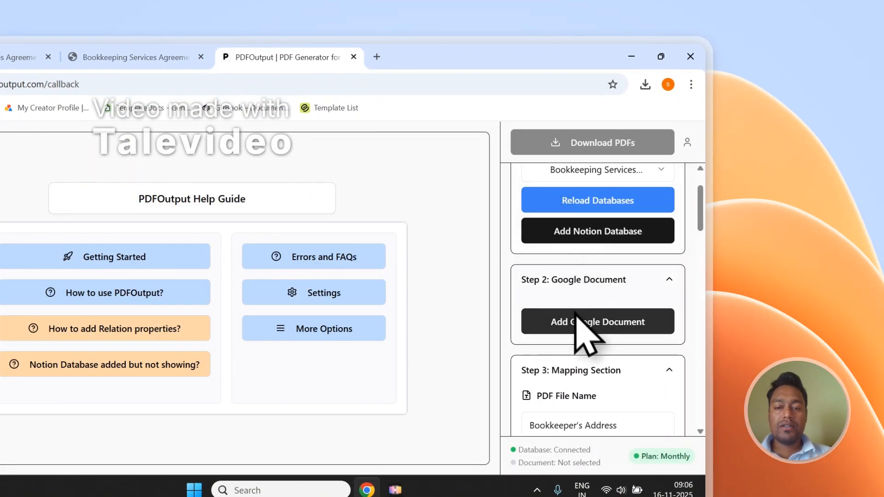
Add the recommended demo document as the Google document and delete its introductory text above the Placeholders heading
{"action": "left_click", "coordinate": [586, 325]}
{"action": "left_click", "coordinate": [217, 338]}
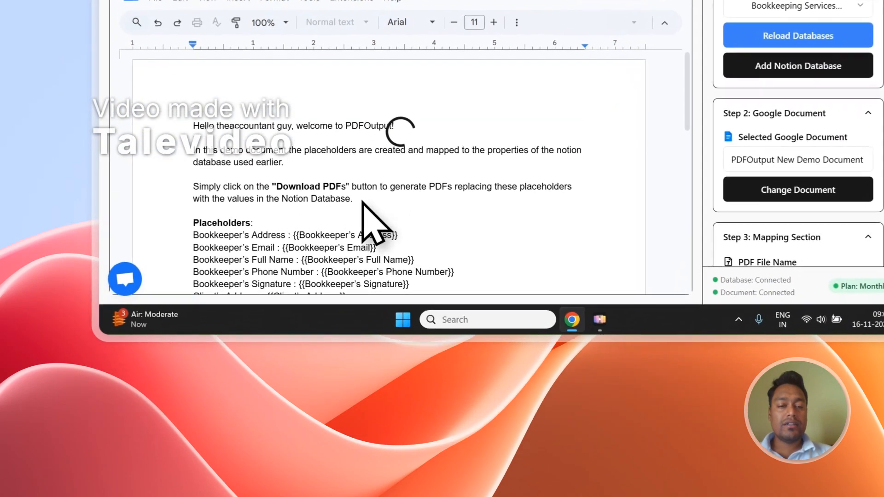
{"action": "left_click_drag", "start_coordinate": [388, 201], "coordinate": [246, 143]}
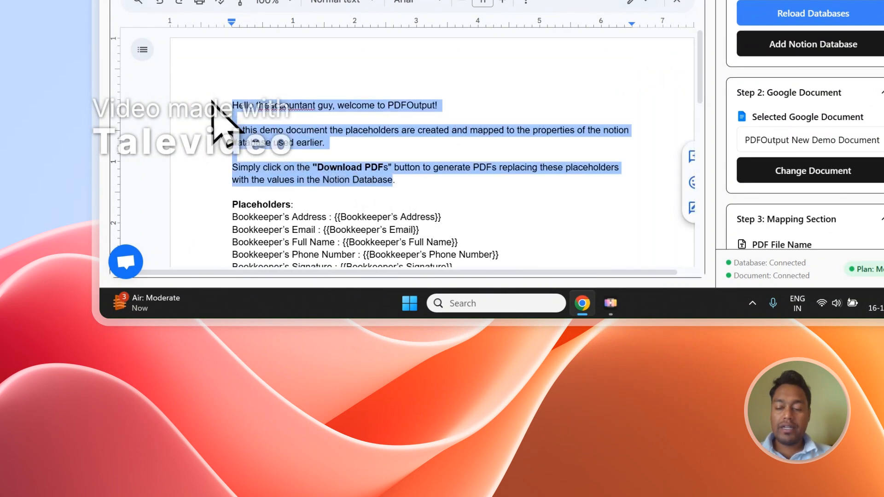
{"action": "key", "text": "BackSpace"}
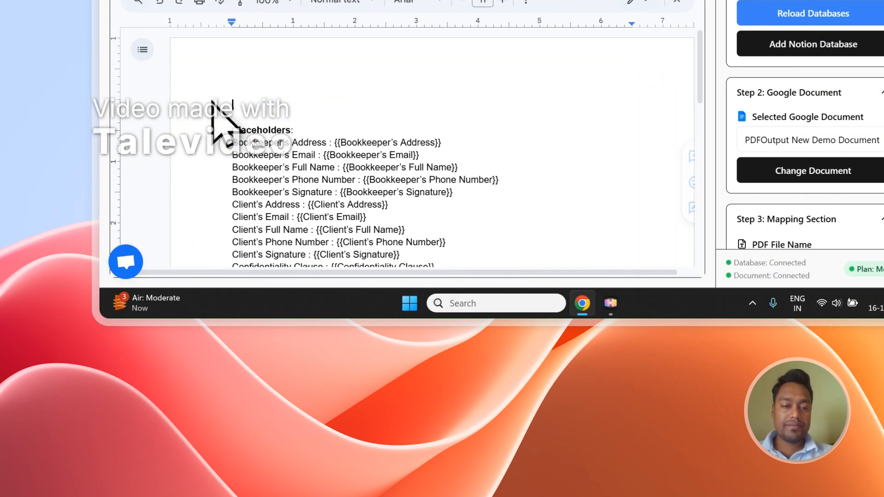
{"action": "key", "text": "BackSpace"}
{"action": "key", "text": "BackSpace"}
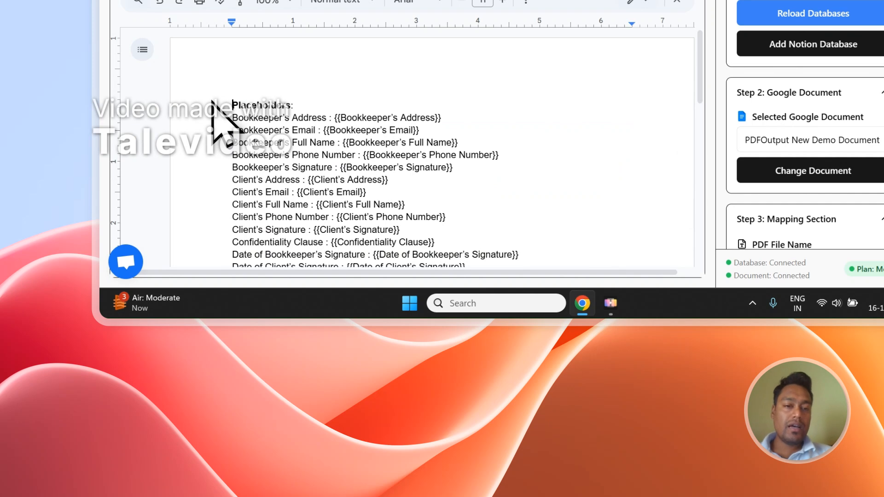
Rename the Google document as Bookkeeping Services
{"action": "left_click", "coordinate": [158, 179]}
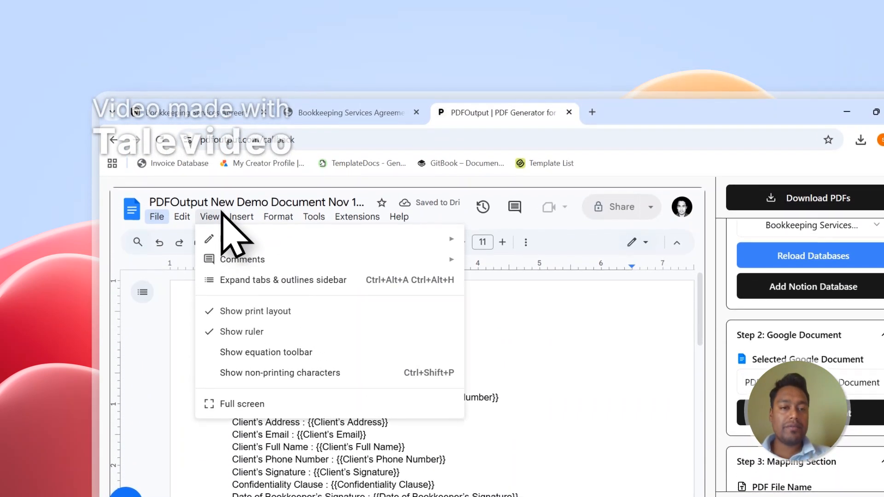
{"action": "left_click", "coordinate": [282, 205]}
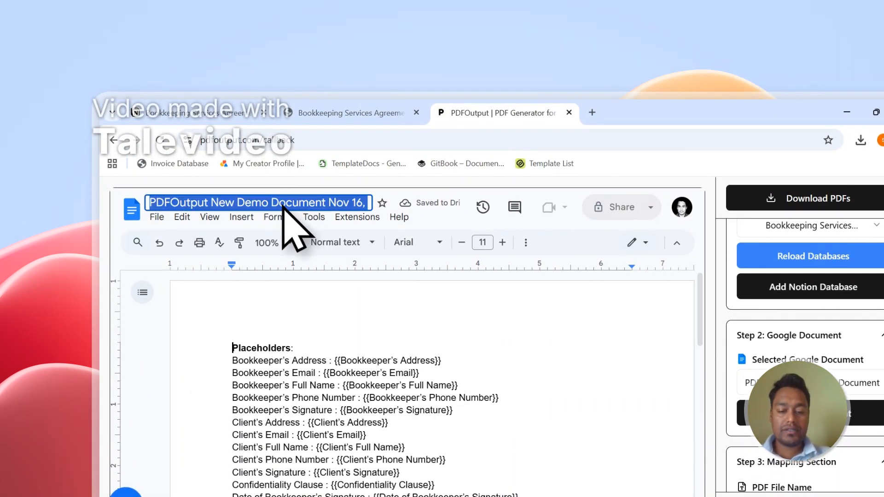
{"action": "type", "text": "Bookkeeping Services"}
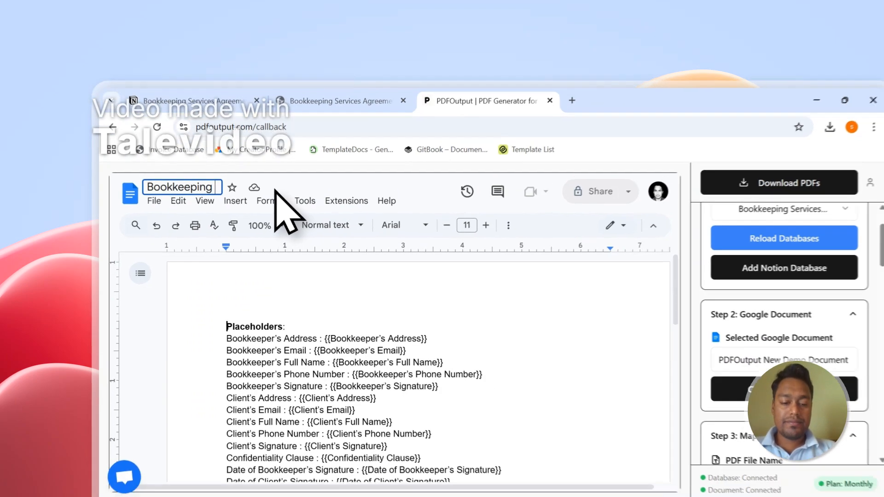
{"action": "key", "text": "Return"}
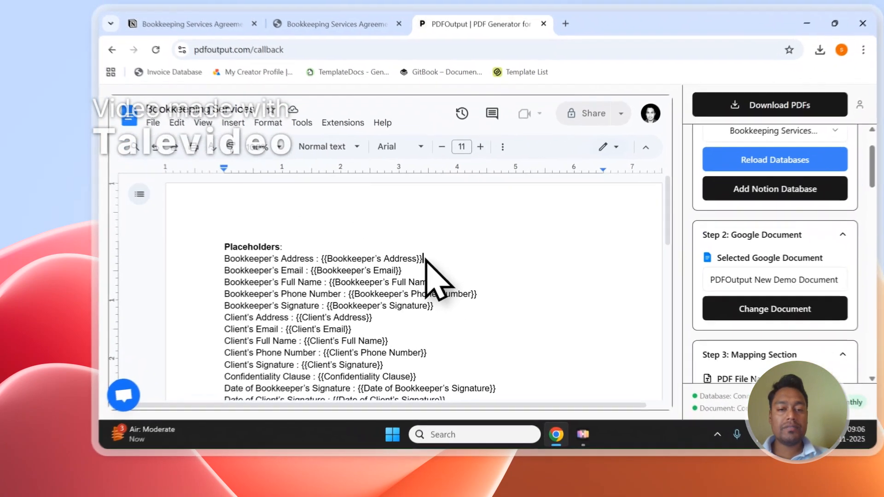
Compare the bookkeeper's email and full name placeholders in the document with the response columns in Notion
{"action": "left_click_drag", "start_coordinate": [386, 274], "coordinate": [297, 274]}
{"action": "left_click", "coordinate": [371, 284]}
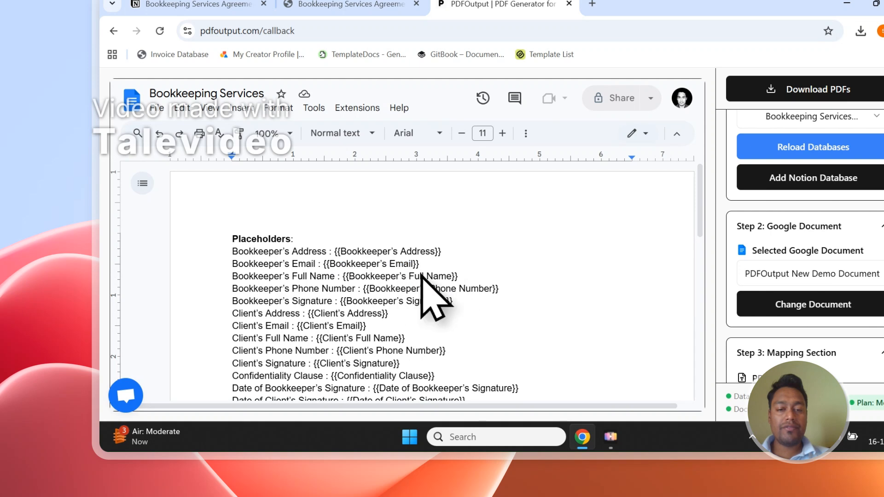
{"action": "left_click", "coordinate": [365, 4]}
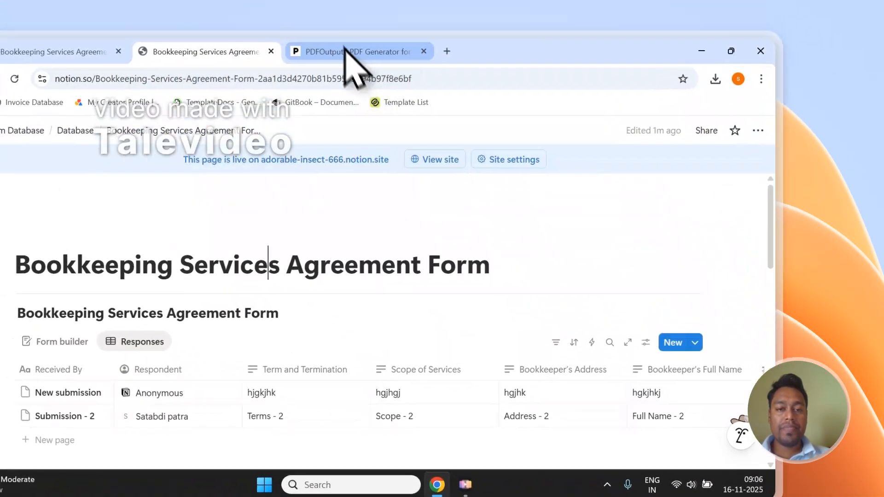
{"action": "left_click", "coordinate": [346, 52]}
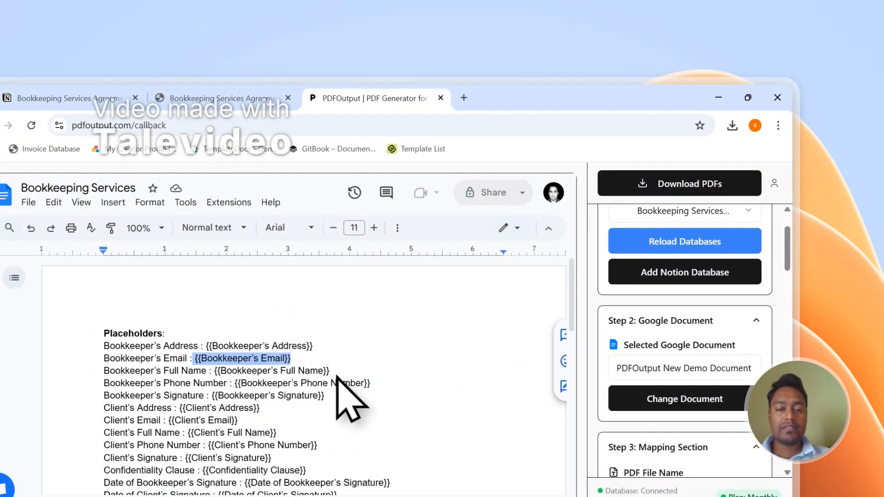
{"action": "left_click_drag", "start_coordinate": [331, 372], "coordinate": [214, 372]}
{"action": "left_click", "coordinate": [249, 100]}
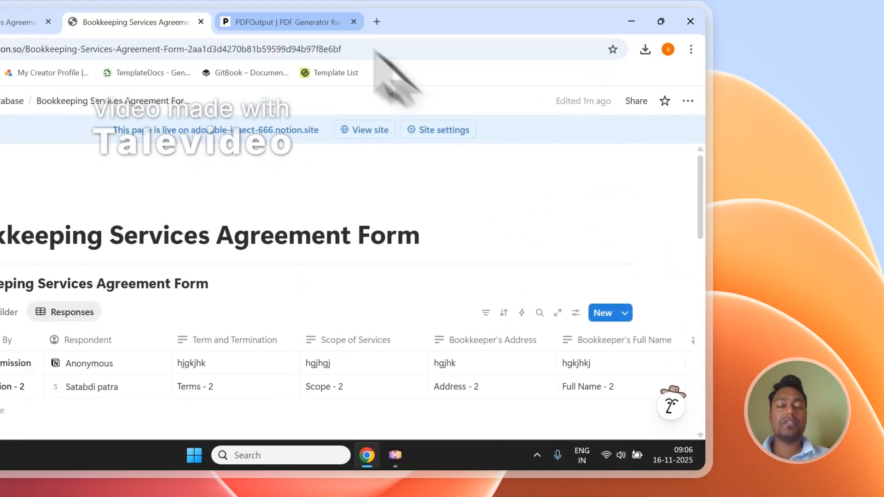
{"action": "left_click", "coordinate": [295, 21]}
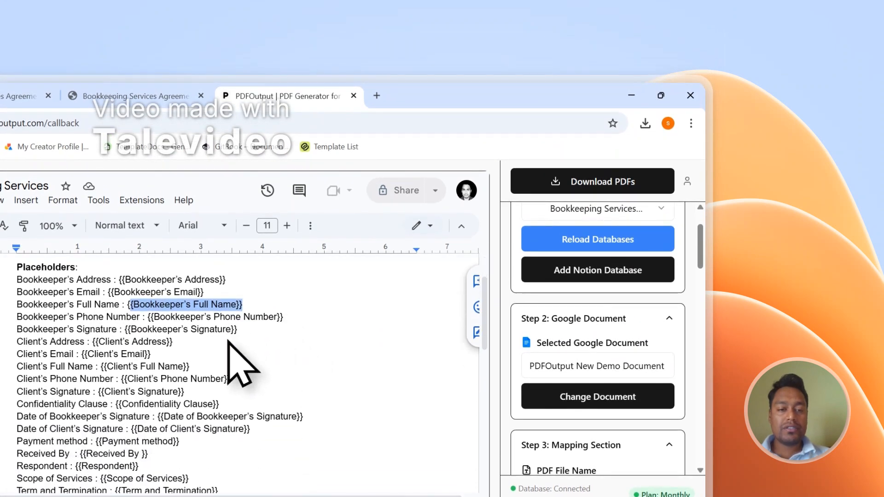
{"action": "scroll", "coordinate": [228, 341], "scroll_direction": "down", "scroll_amount": 2}
{"action": "scroll", "coordinate": [227, 341], "scroll_direction": "up", "scroll_amount": 3}
{"action": "scroll", "coordinate": [649, 352], "scroll_direction": "down", "scroll_amount": 3}
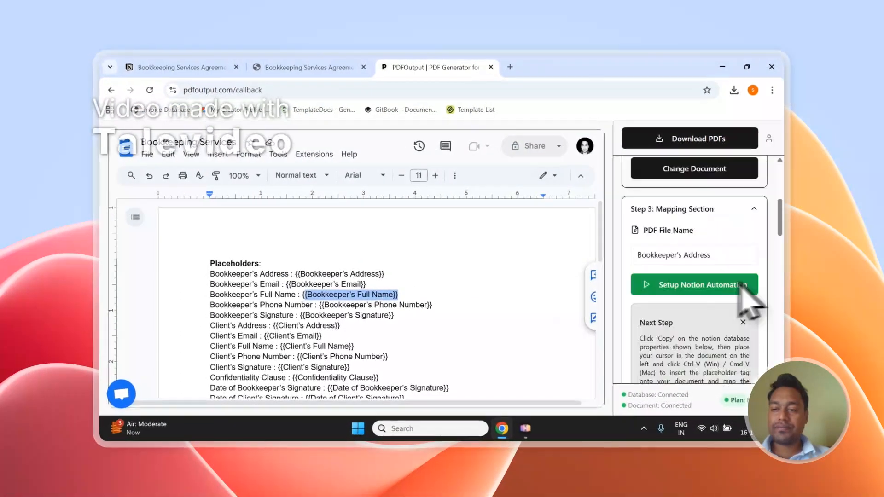
Copy the Bookkeeper's Full Name placeholder from the mapping section and paste it below the document's placeholder list
{"action": "scroll", "coordinate": [741, 286], "scroll_direction": "down", "scroll_amount": 5}
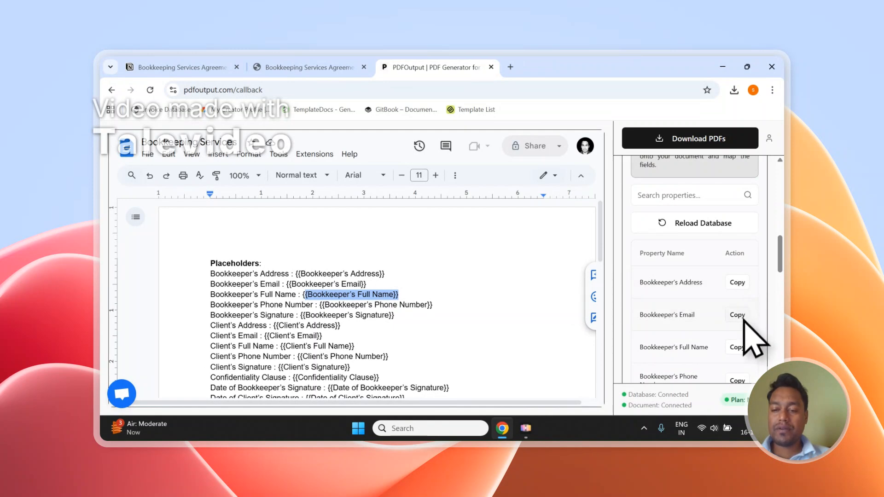
{"action": "scroll", "coordinate": [744, 321], "scroll_direction": "down", "scroll_amount": 2}
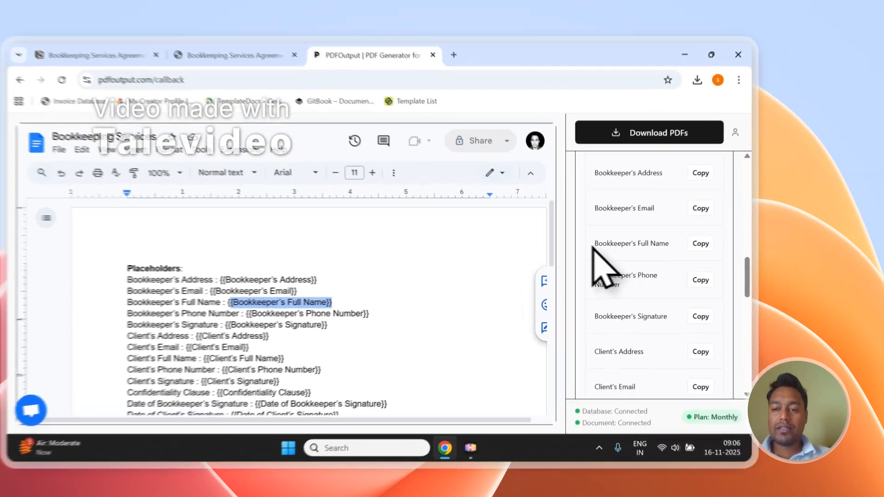
{"action": "left_click_drag", "start_coordinate": [639, 243], "coordinate": [658, 242]}
{"action": "left_click", "coordinate": [686, 243]}
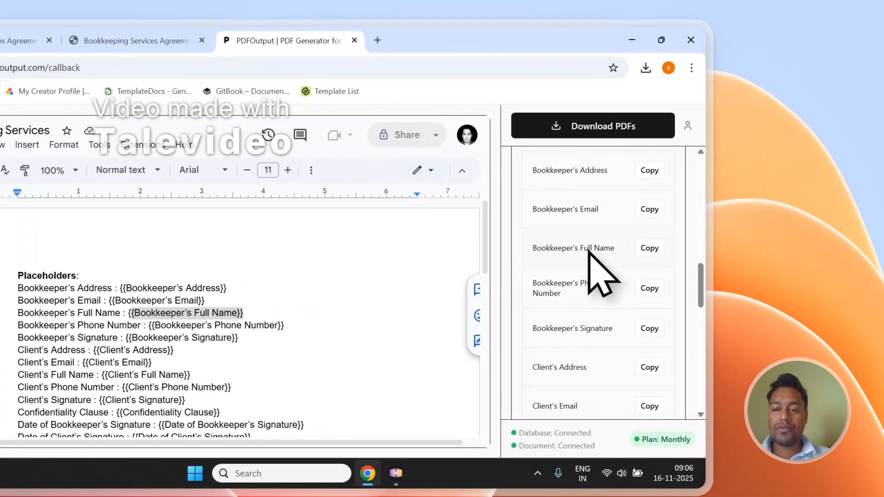
{"action": "left_click", "coordinate": [650, 249]}
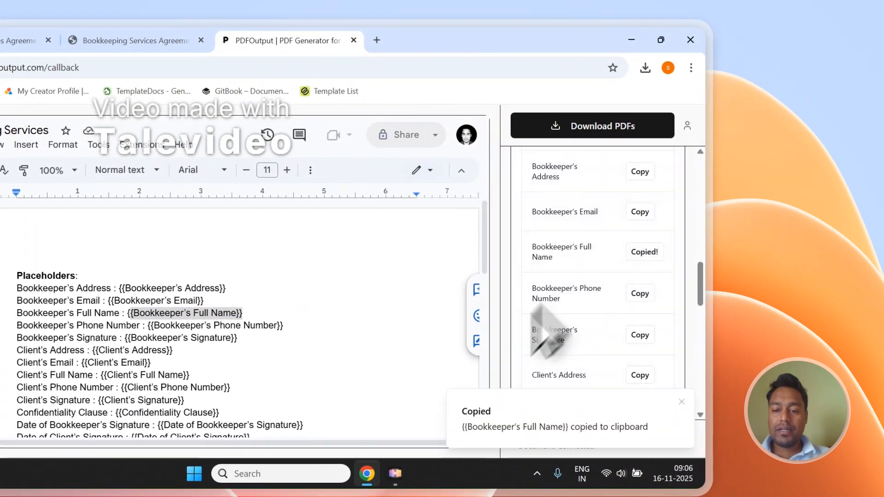
{"action": "scroll", "coordinate": [246, 356], "scroll_direction": "down", "scroll_amount": 5}
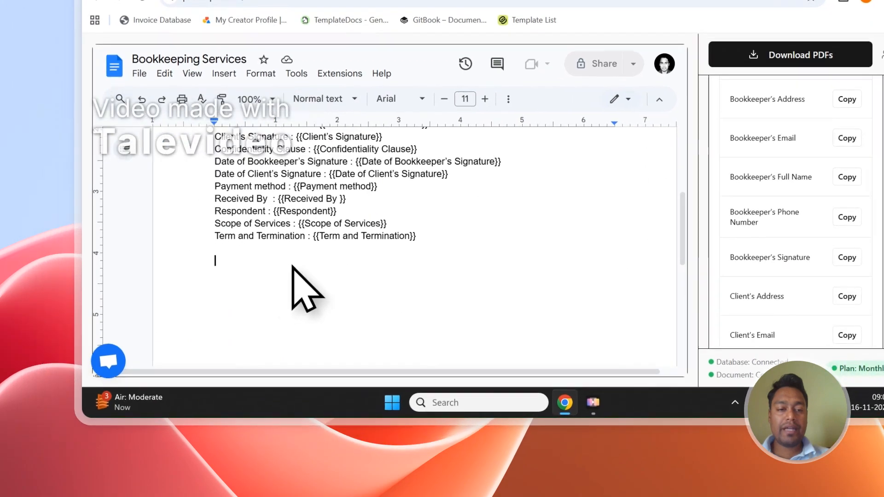
{"action": "left_click", "coordinate": [308, 261]}
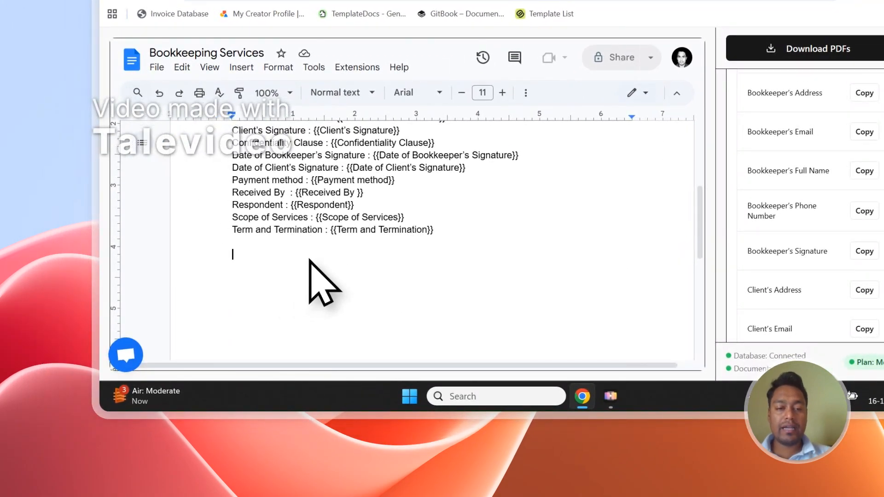
{"action": "key", "text": "ctrl+v"}
Copy the Client's Email placeholder and paste it below the pasted Bookkeeper's Full Name placeholder, separated by a blank line
{"action": "scroll", "coordinate": [861, 265], "scroll_direction": "up", "scroll_amount": 5}
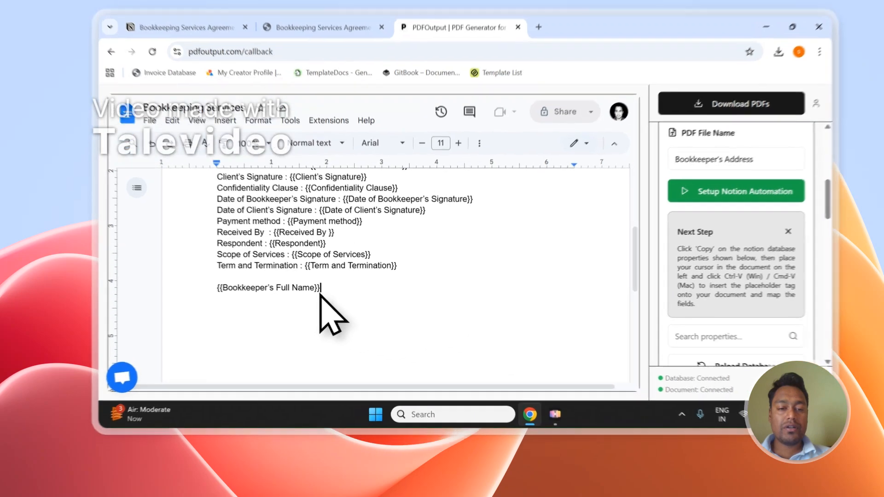
{"action": "left_click_drag", "start_coordinate": [306, 310], "coordinate": [213, 309]}
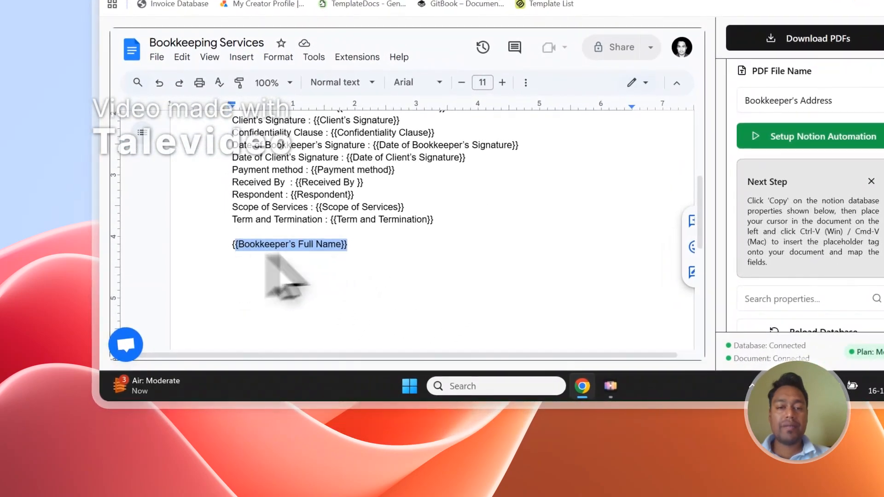
{"action": "scroll", "coordinate": [847, 229], "scroll_direction": "down", "scroll_amount": 5}
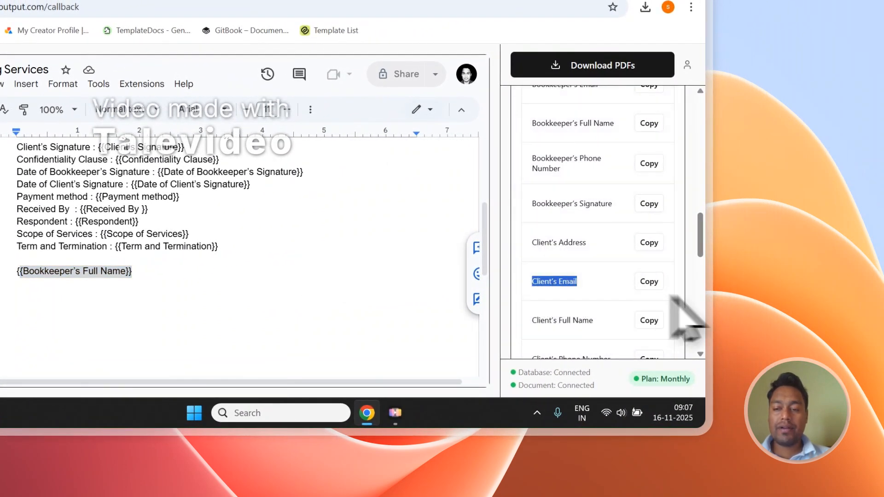
{"action": "left_click", "coordinate": [660, 281]}
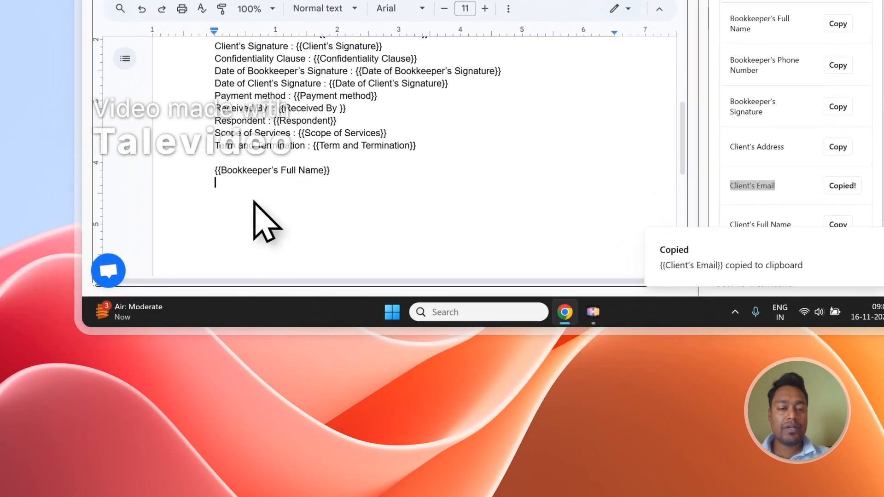
{"action": "left_click", "coordinate": [269, 193]}
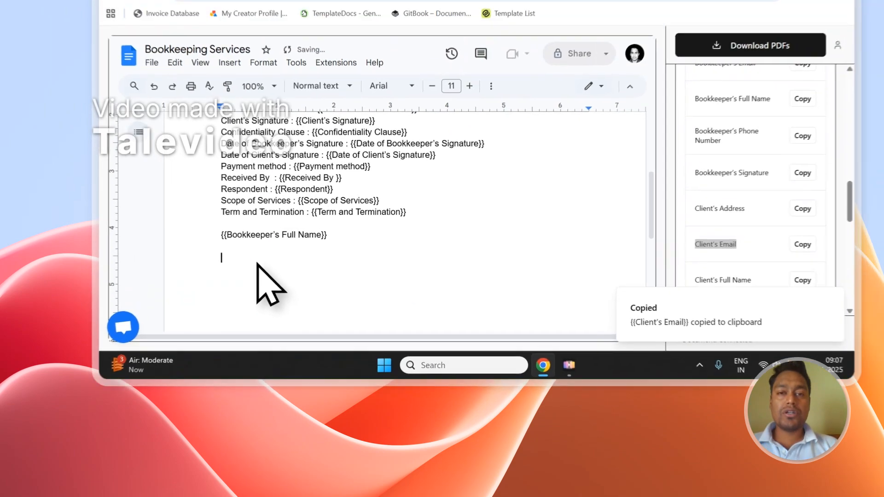
{"action": "key", "text": "ctrl+v"}
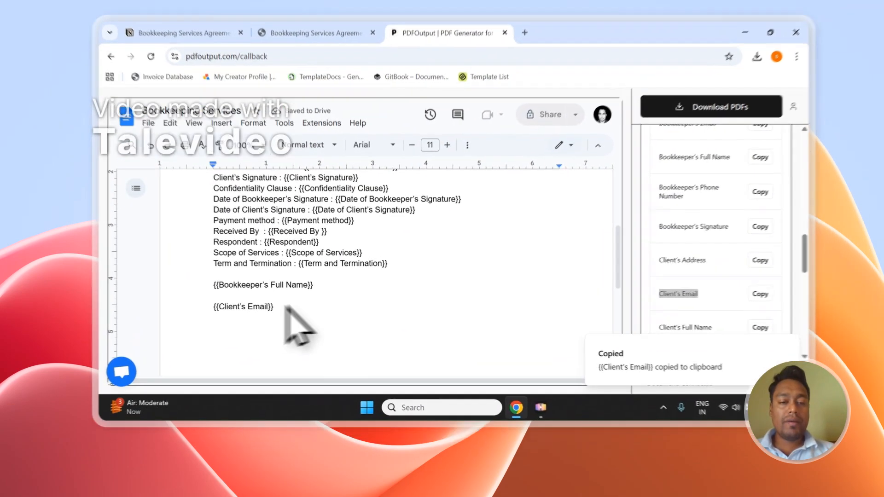
Delete the two test placeholders pasted below the Term and Termination line
{"action": "left_click_drag", "start_coordinate": [282, 332], "coordinate": [204, 310]}
{"action": "key", "text": "BackSpace"}
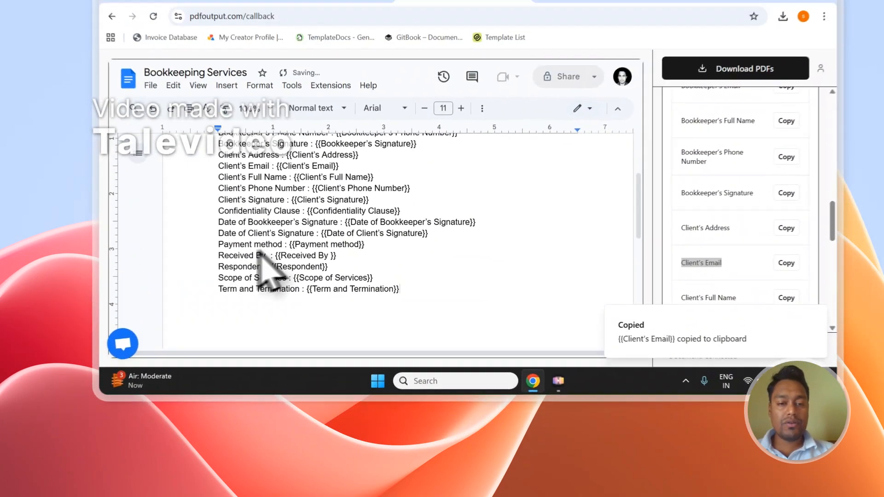
{"action": "scroll", "coordinate": [276, 113], "scroll_direction": "up", "scroll_amount": 5}
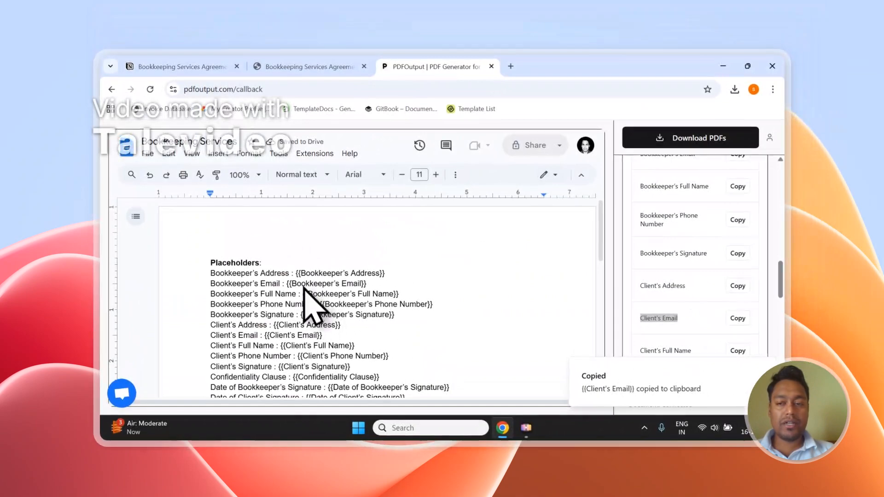
{"action": "scroll", "coordinate": [636, 257], "scroll_direction": "up", "scroll_amount": 5}
Examine the GeneratePDF and PDFFiles columns at the far end of the Notion responses table
{"action": "left_click", "coordinate": [308, 67]}
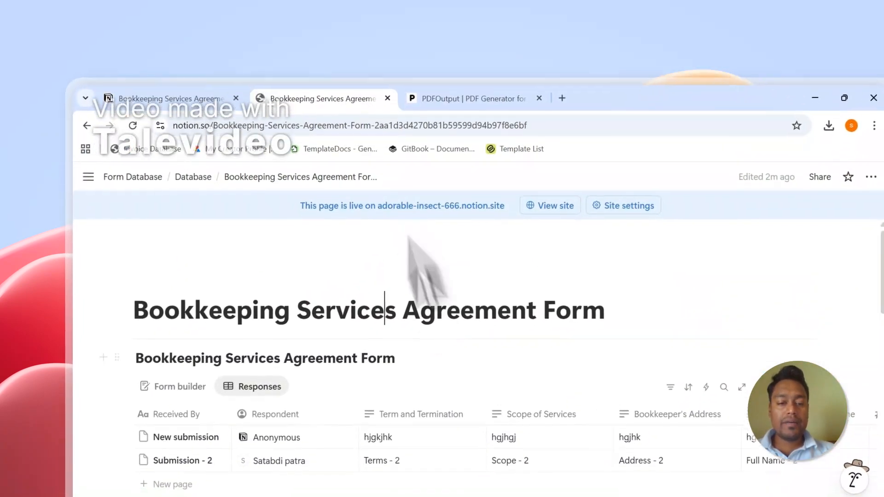
{"action": "scroll", "coordinate": [251, 438], "scroll_direction": "down", "scroll_amount": 1}
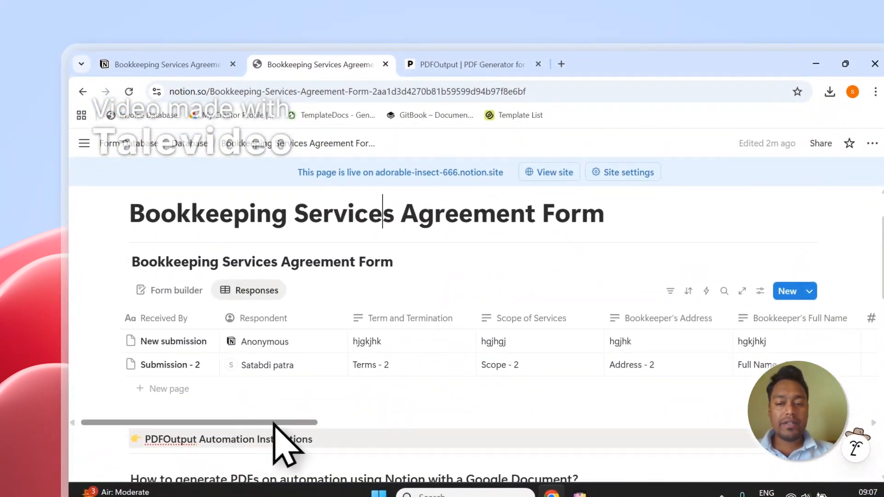
{"action": "left_click_drag", "start_coordinate": [275, 427], "coordinate": [682, 428]}
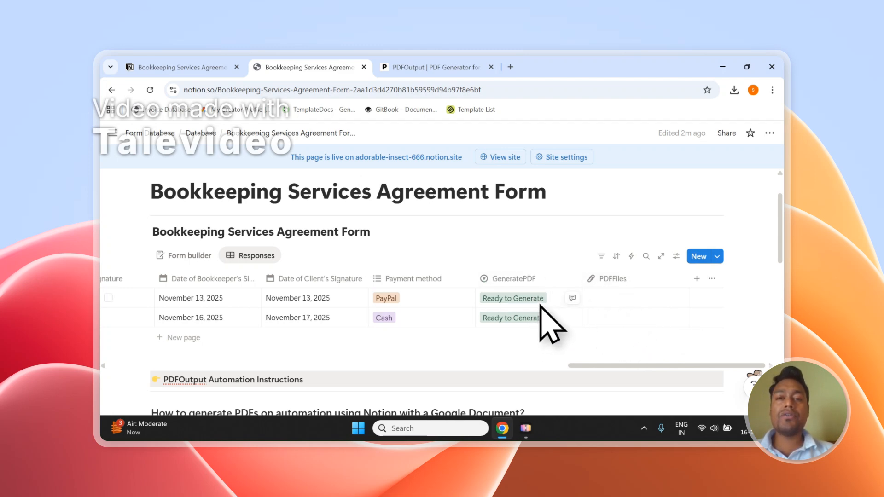
Set the PDF file name to the Bookkeeper's Full Name property, checking it against that column in the Notion responses
{"action": "left_click", "coordinate": [393, 67]}
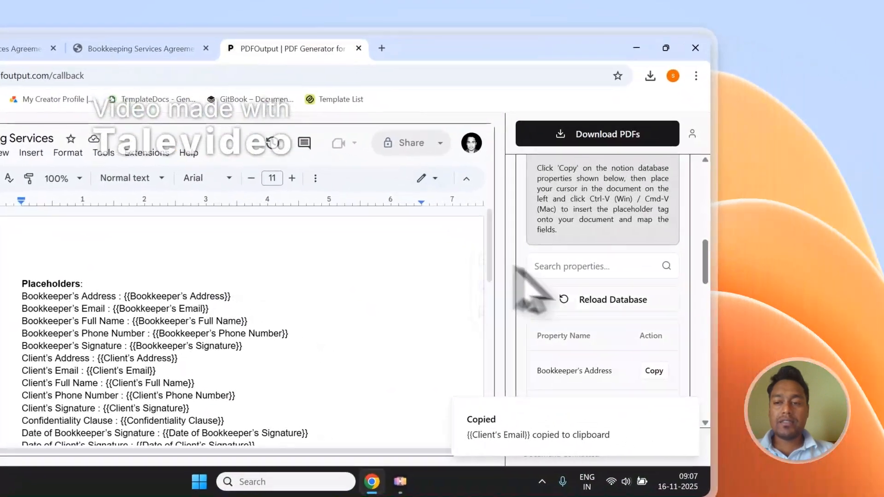
{"action": "scroll", "coordinate": [519, 271], "scroll_direction": "up", "scroll_amount": 4}
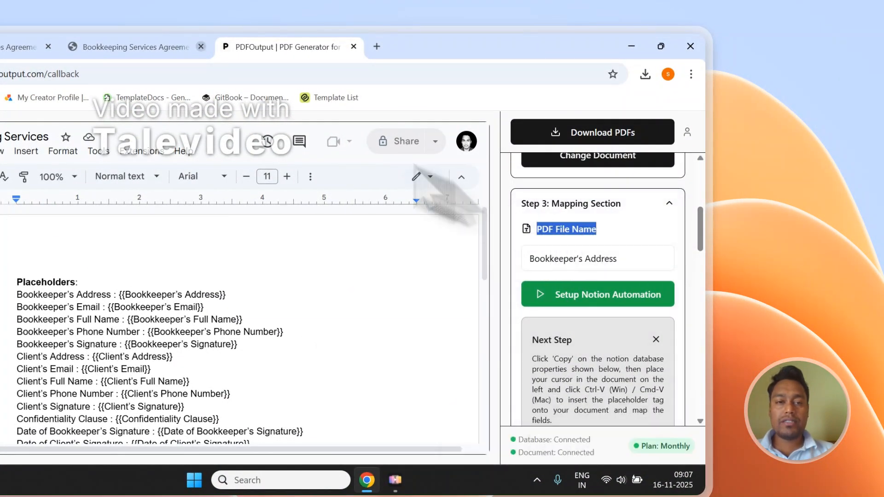
{"action": "left_click", "coordinate": [133, 46]}
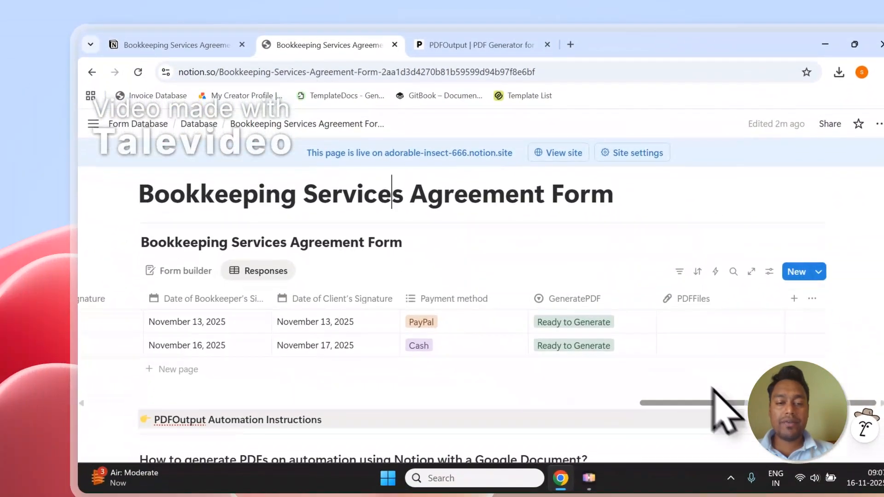
{"action": "left_click_drag", "start_coordinate": [713, 389], "coordinate": [316, 400]}
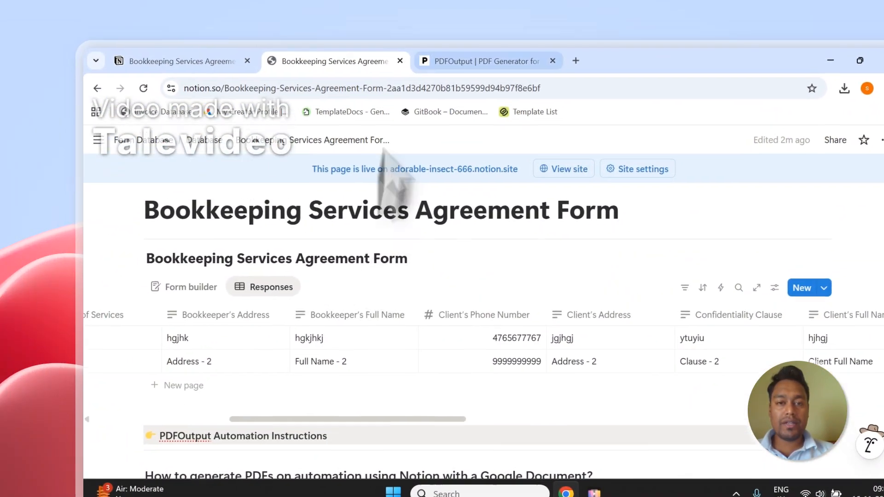
{"action": "left_click", "coordinate": [477, 43]}
{"action": "left_click", "coordinate": [758, 270]}
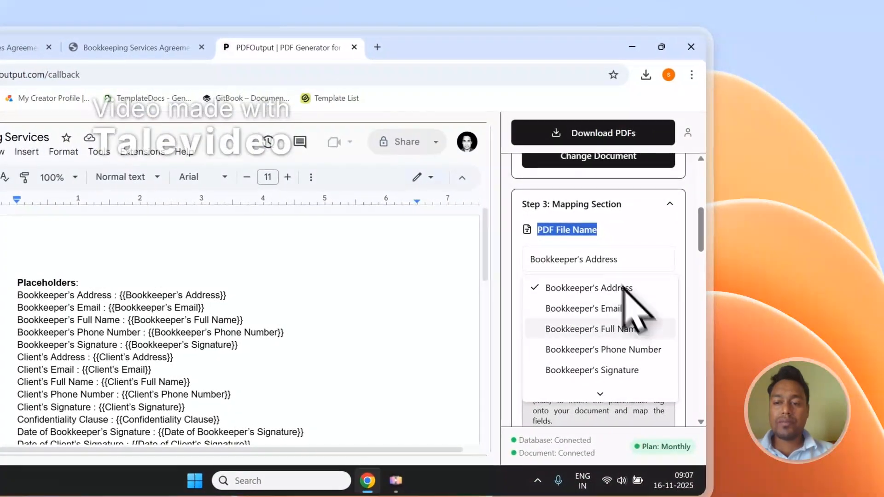
{"action": "left_click", "coordinate": [612, 331]}
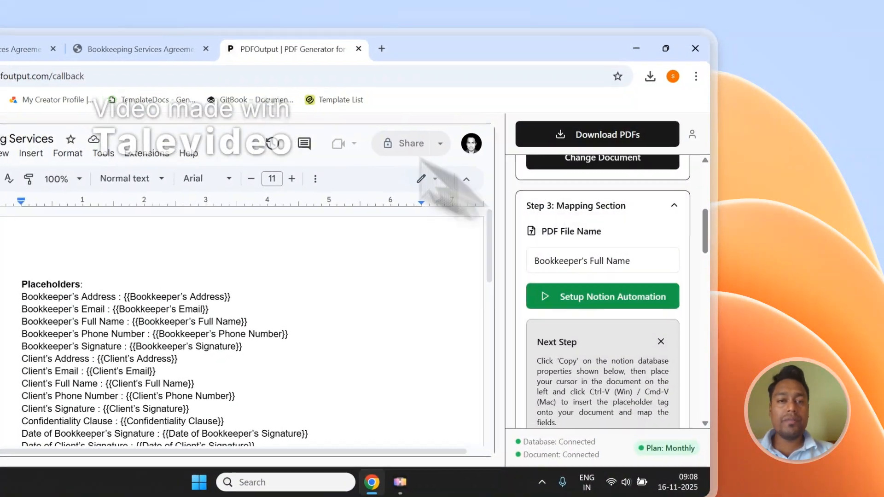
{"action": "left_click", "coordinate": [136, 47]}
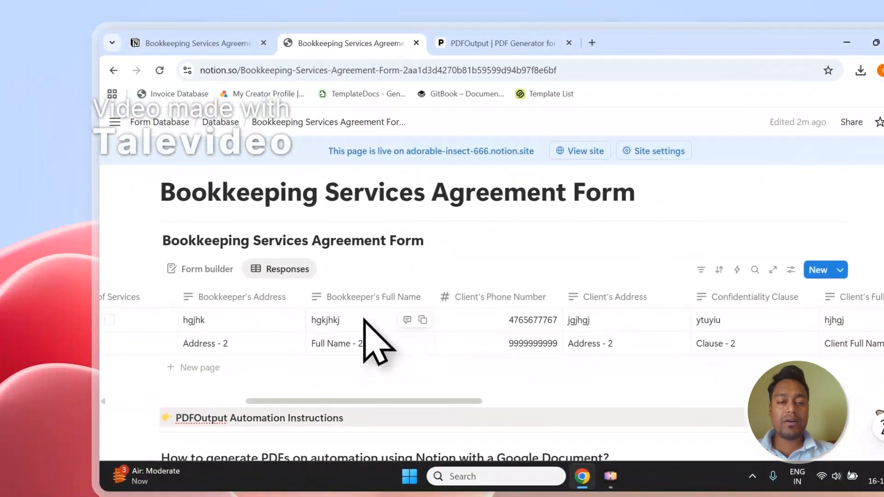
{"action": "left_click", "coordinate": [495, 42]}
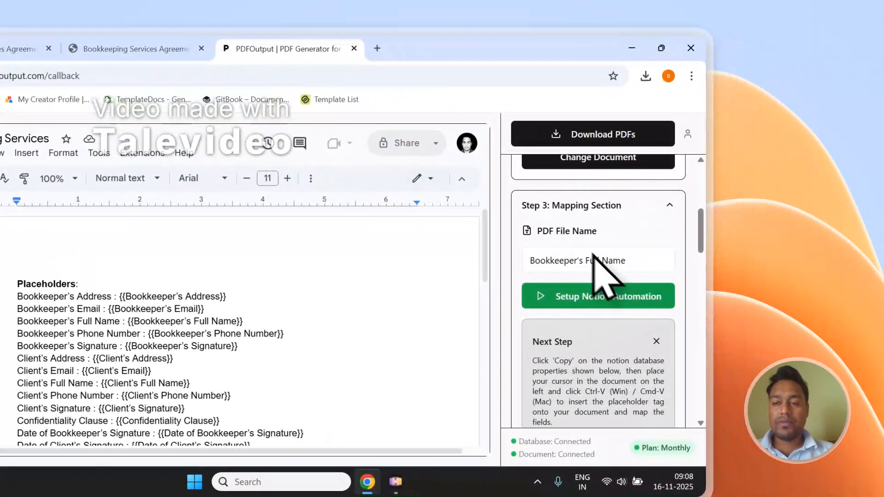
Generate and download the PDFs in PDFOutput, and check the GeneratePDF and PDFFiles columns in the Notion responses table
{"action": "scroll", "coordinate": [599, 267], "scroll_direction": "down", "scroll_amount": 2}
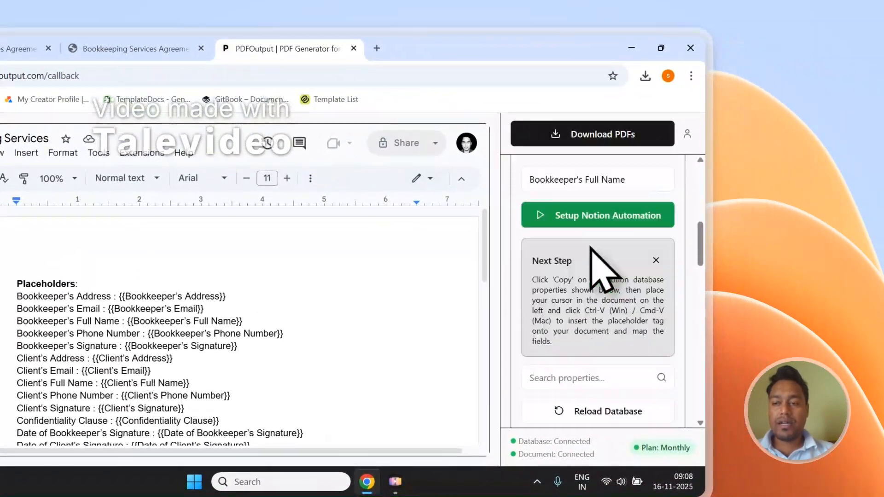
{"action": "scroll", "coordinate": [590, 272], "scroll_direction": "up", "scroll_amount": 7}
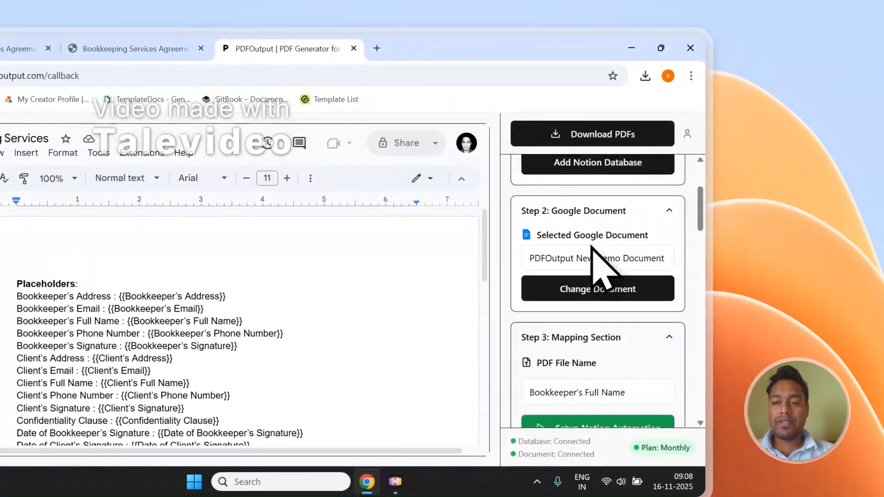
{"action": "left_click", "coordinate": [635, 134]}
{"action": "left_click", "coordinate": [134, 48]}
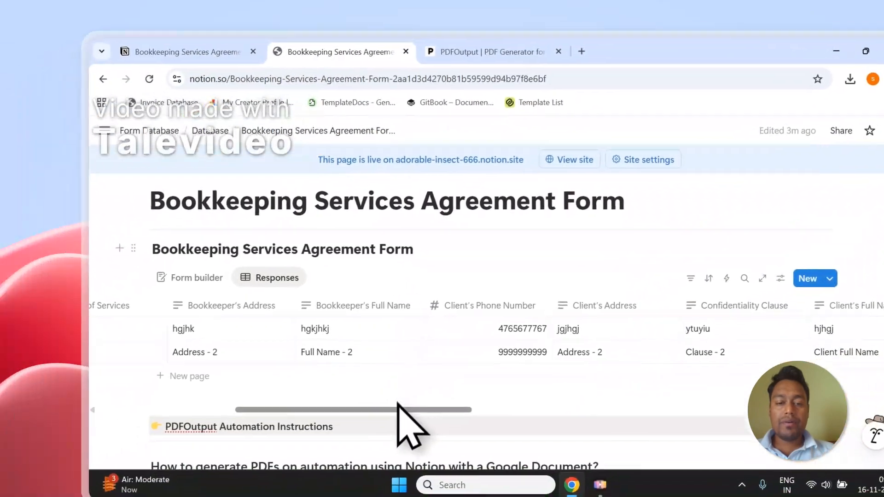
{"action": "left_click_drag", "start_coordinate": [314, 453], "coordinate": [749, 457]}
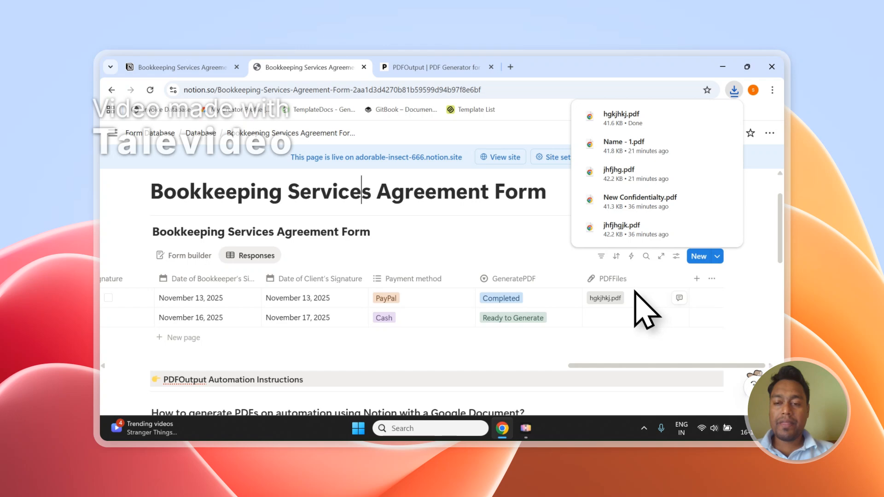
Open the generated hgkjhkj.pdf and Full Name - 2.pdf from the PDFFiles column to check their filled placeholders
{"action": "left_click", "coordinate": [612, 304]}
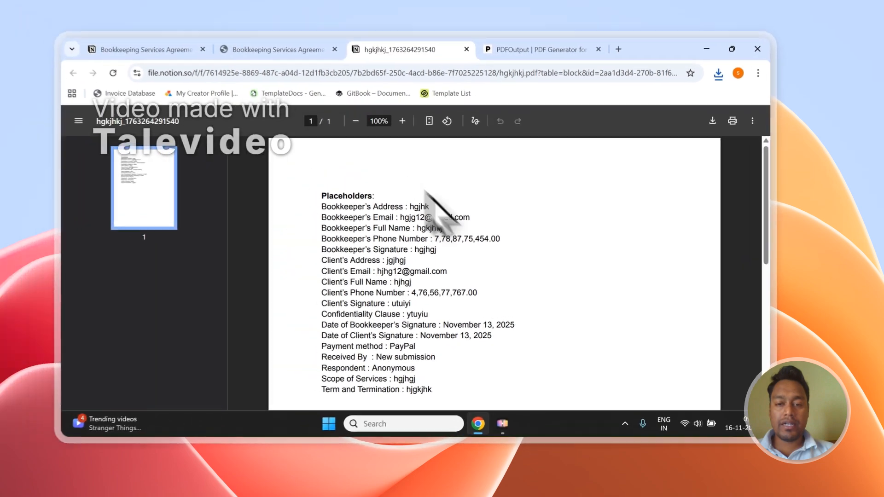
{"action": "scroll", "coordinate": [560, 302], "scroll_direction": "up", "scroll_amount": 2}
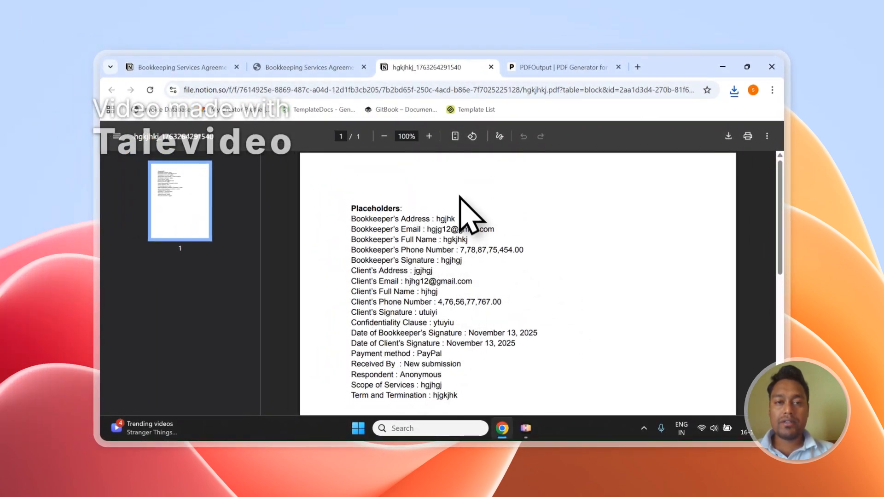
{"action": "left_click", "coordinate": [317, 67]}
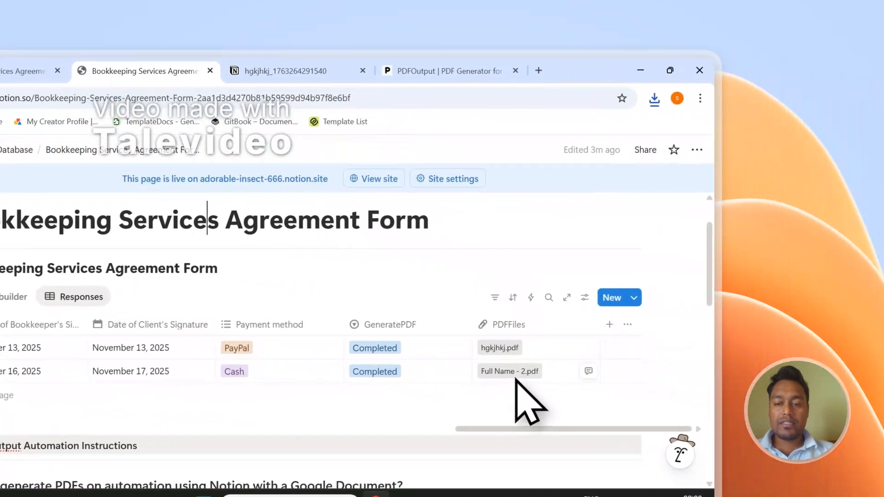
{"action": "left_click", "coordinate": [514, 377]}
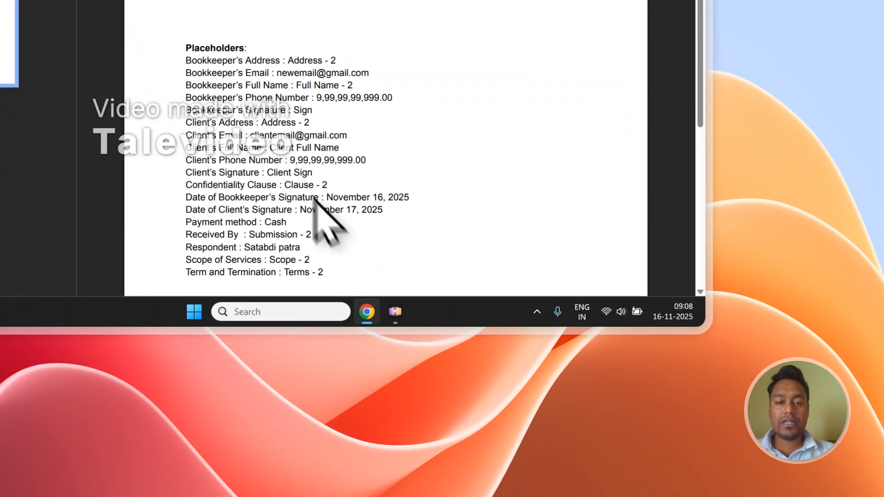
Compare the contents of the two generated PDFs with each other and return to the Notion responses table
{"action": "left_click", "coordinate": [472, 56]}
{"action": "left_click", "coordinate": [408, 71]}
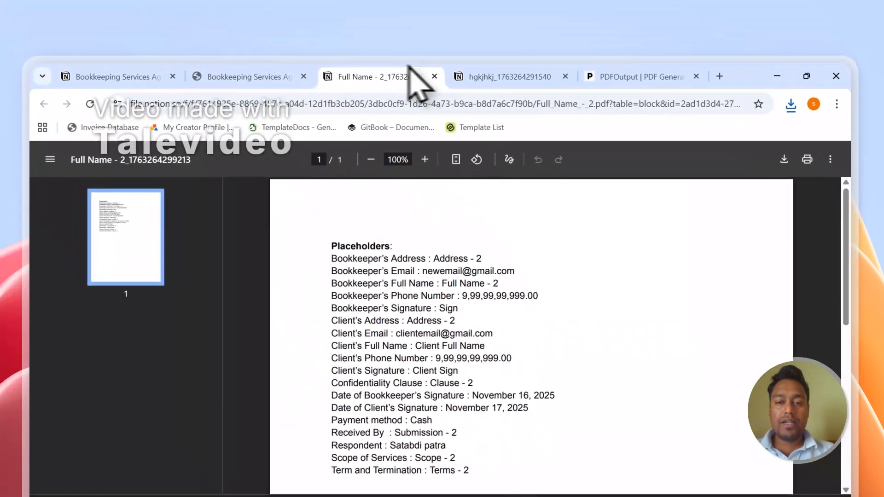
{"action": "left_click", "coordinate": [458, 76]}
{"action": "left_click", "coordinate": [437, 77]}
{"action": "left_click", "coordinate": [460, 69]}
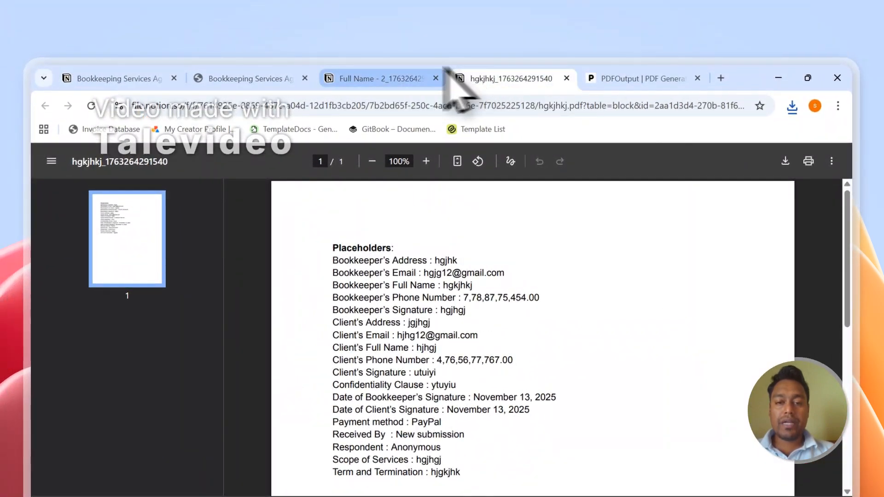
{"action": "left_click", "coordinate": [414, 76]}
{"action": "left_click", "coordinate": [488, 78]}
{"action": "left_click", "coordinate": [401, 76]}
{"action": "left_click", "coordinate": [277, 78]}
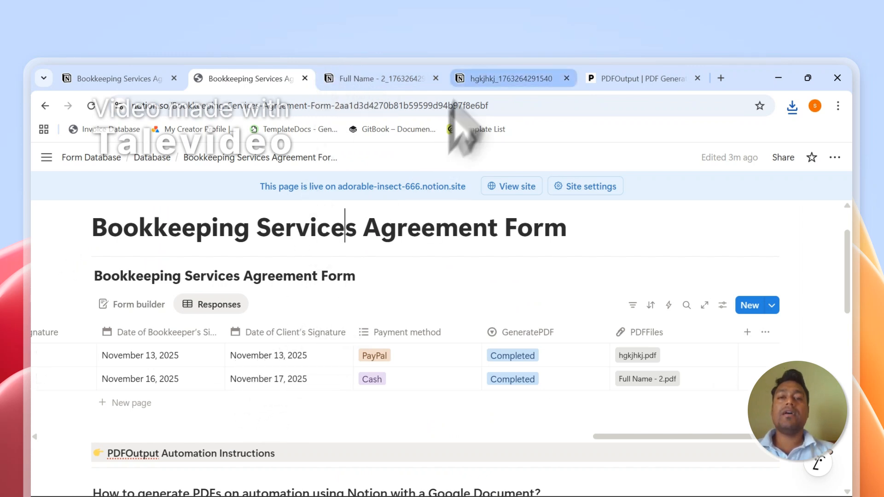
Close both PDF previews and revisit the PDFOutput setup and the public Bookkeeping Services Agreement Form
{"action": "left_click", "coordinate": [412, 79]}
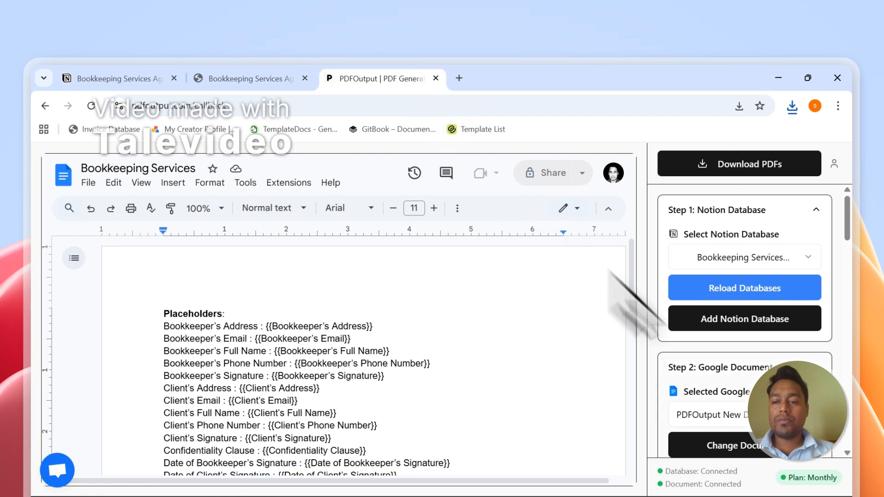
{"action": "scroll", "coordinate": [635, 300], "scroll_direction": "down", "scroll_amount": 5}
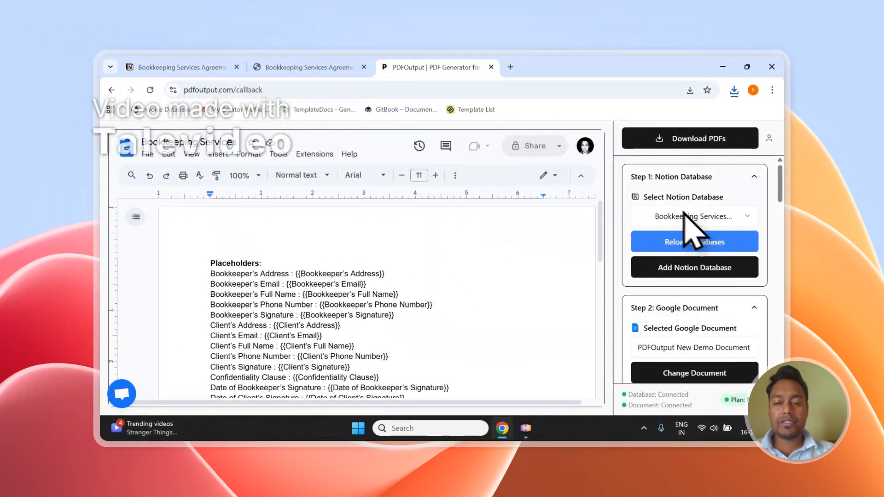
{"action": "left_click", "coordinate": [323, 67]}
{"action": "left_click", "coordinate": [192, 68]}
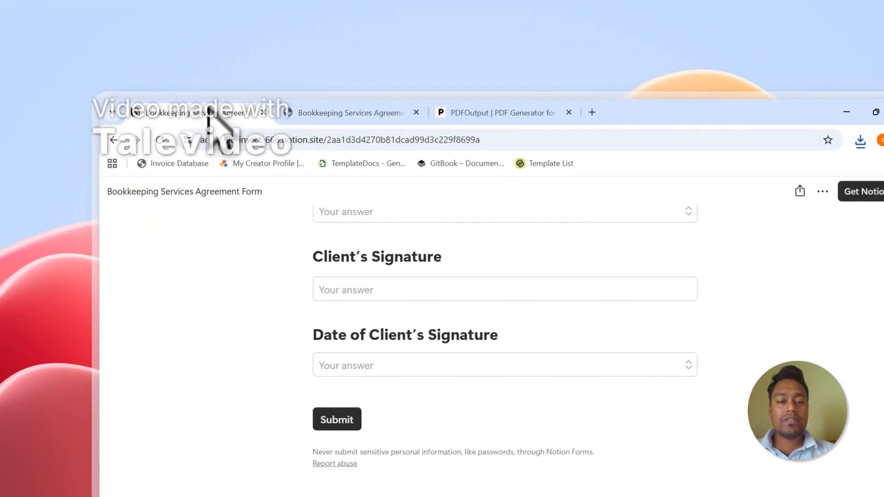
Add an empty record to the Notion responses table and set its GeneratePDF status to Ready to Generate
{"action": "left_click", "coordinate": [350, 79]}
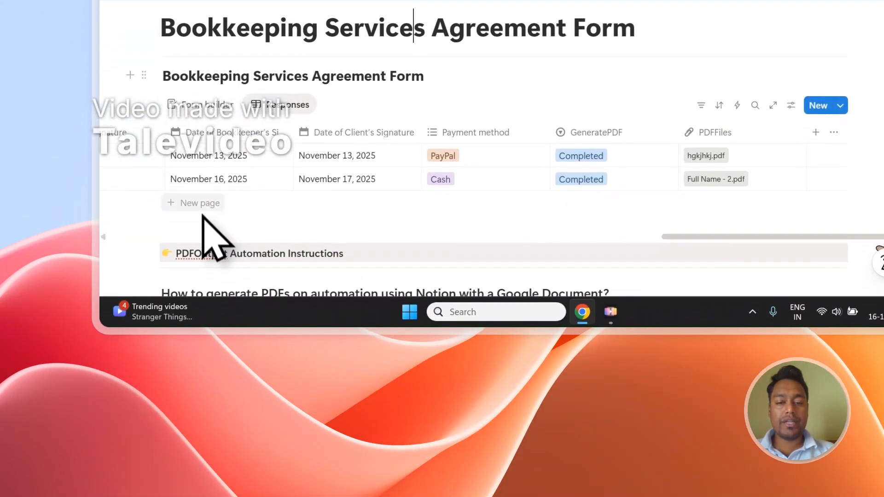
{"action": "left_click", "coordinate": [203, 206]}
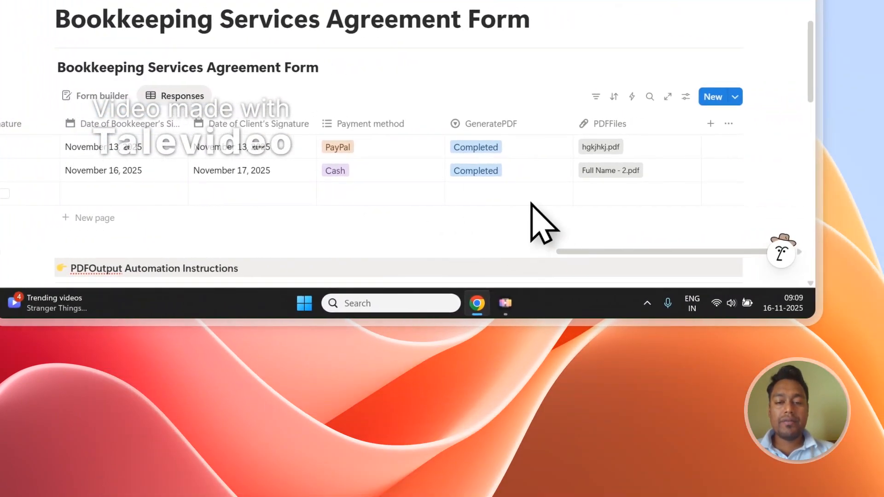
{"action": "left_click", "coordinate": [637, 211]}
{"action": "left_click", "coordinate": [483, 119]}
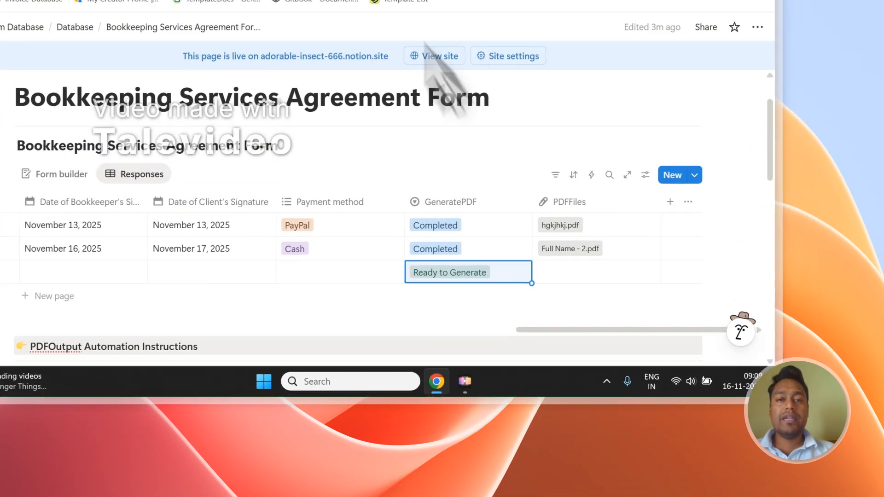
Add a second empty record below the first one, also with GeneratePDF set to Ready to Generate
{"action": "left_click", "coordinate": [286, 78]}
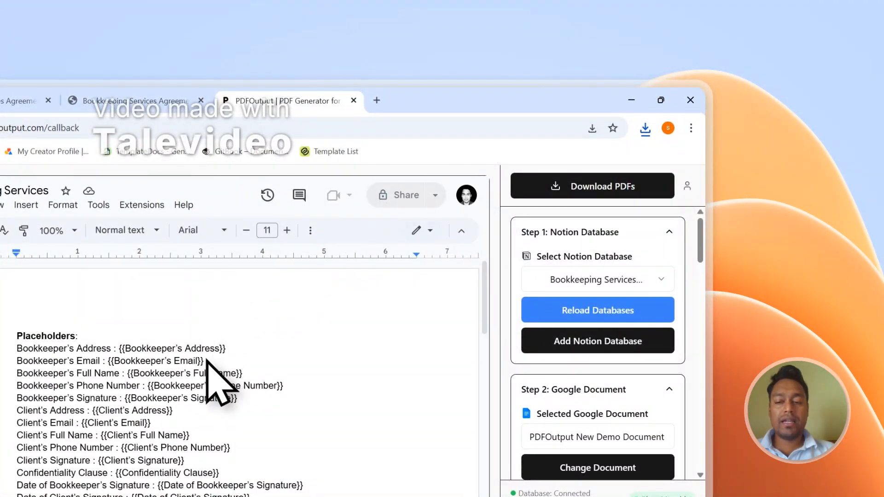
{"action": "left_click", "coordinate": [182, 92]}
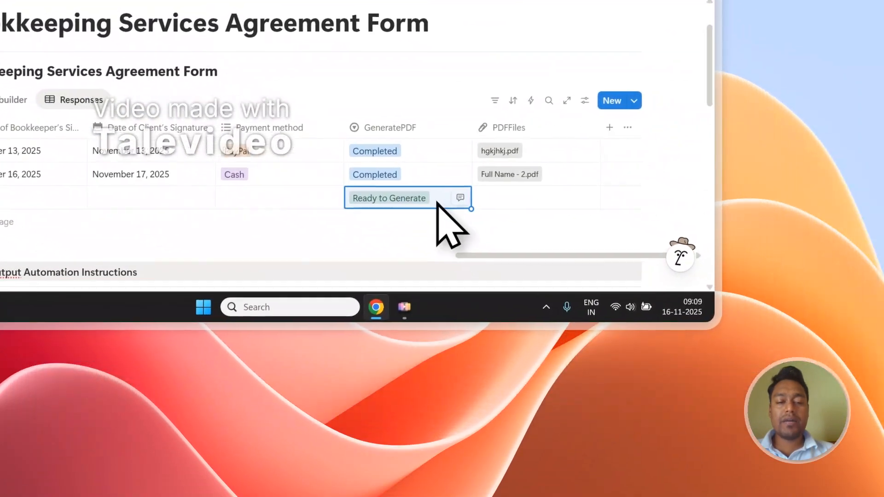
{"action": "left_click", "coordinate": [382, 201]}
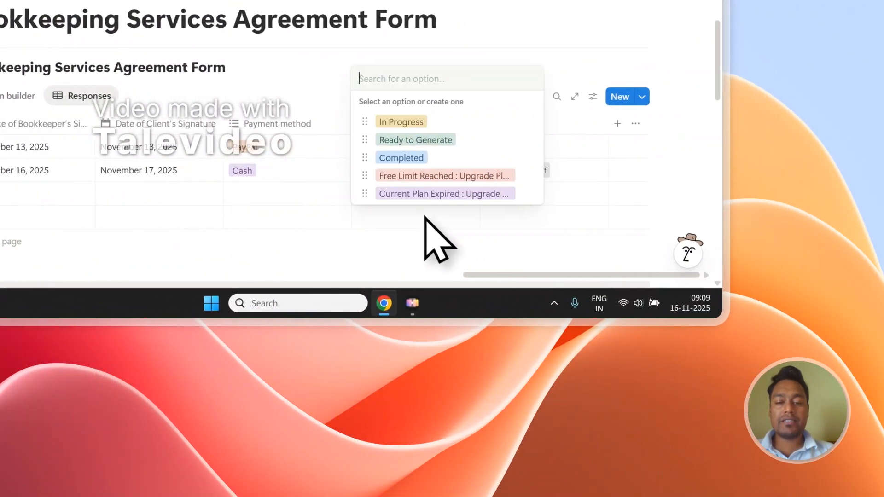
{"action": "left_click", "coordinate": [415, 141]}
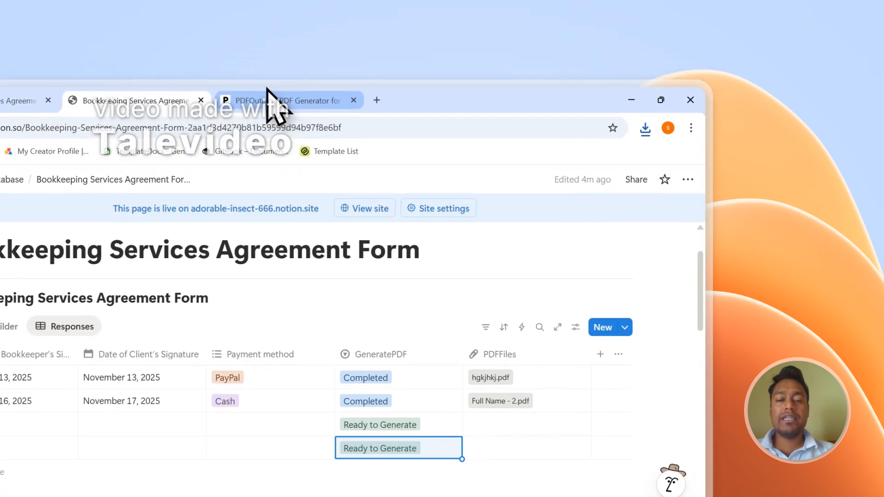
Look over the PDFOutput workspace and the Notion responses, and view PDFOutput's support chat before closing it
{"action": "left_click", "coordinate": [270, 99]}
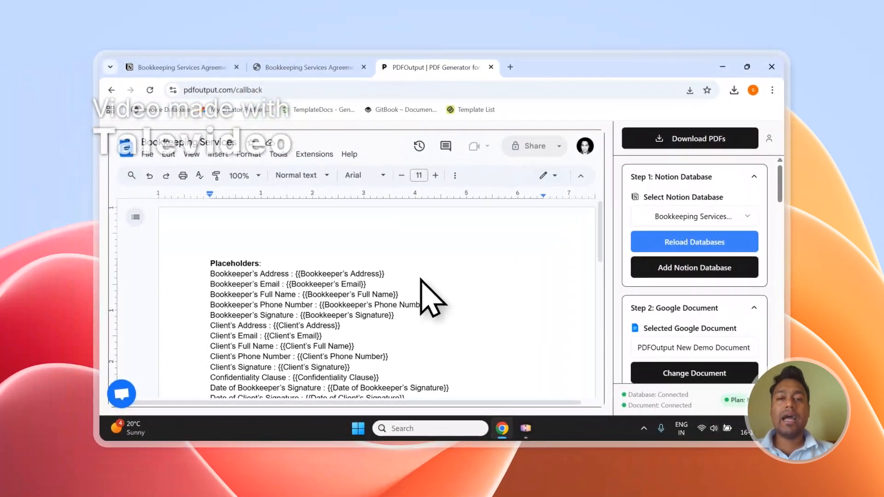
{"action": "left_click", "coordinate": [308, 67]}
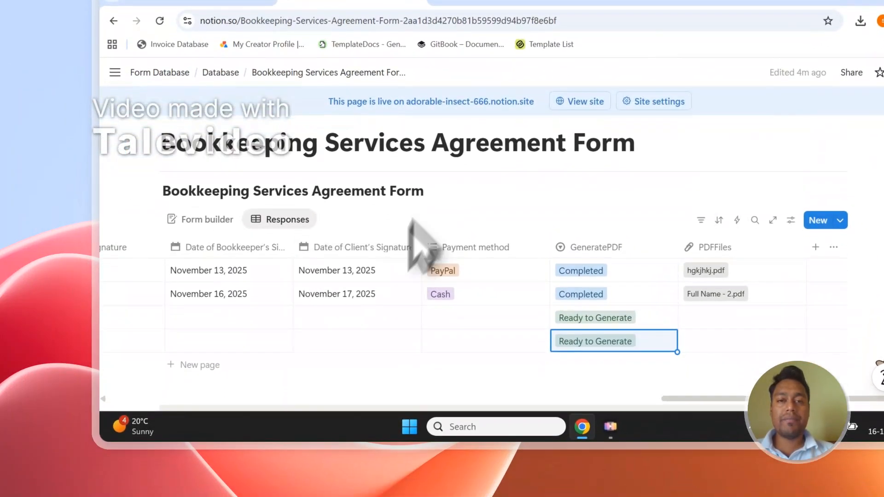
{"action": "left_click", "coordinate": [467, 2]}
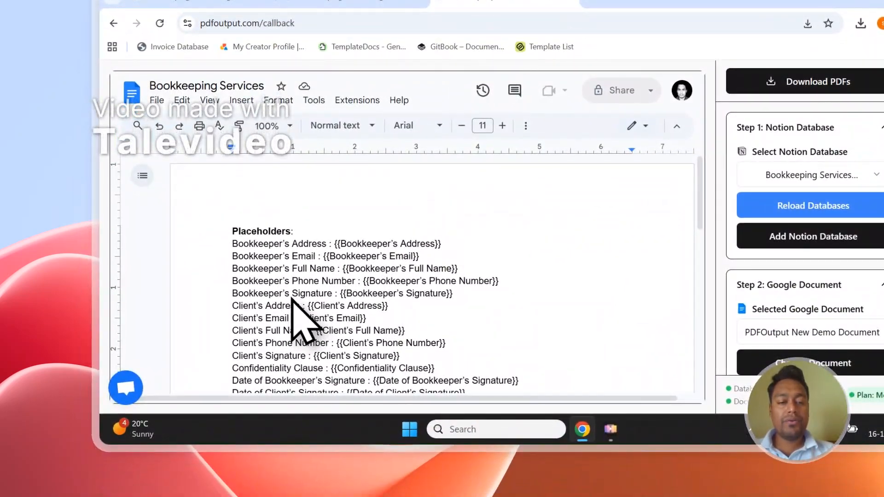
{"action": "left_click", "coordinate": [122, 388]}
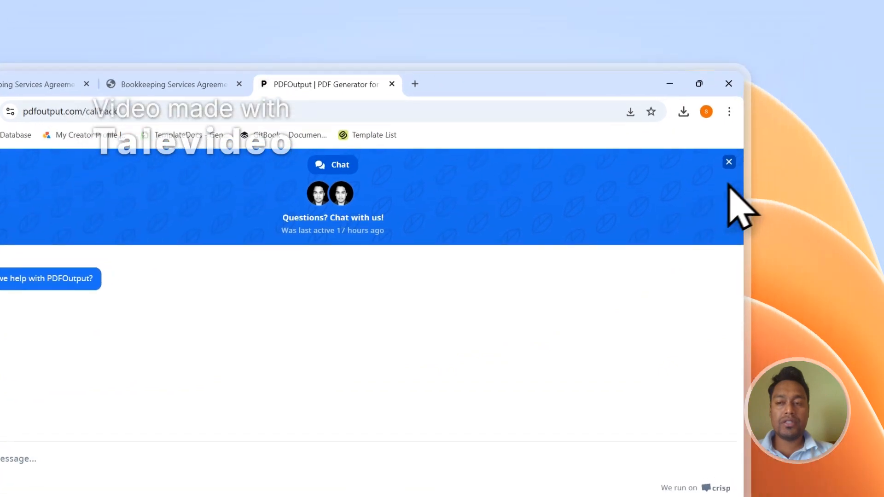
{"action": "left_click", "coordinate": [695, 179]}
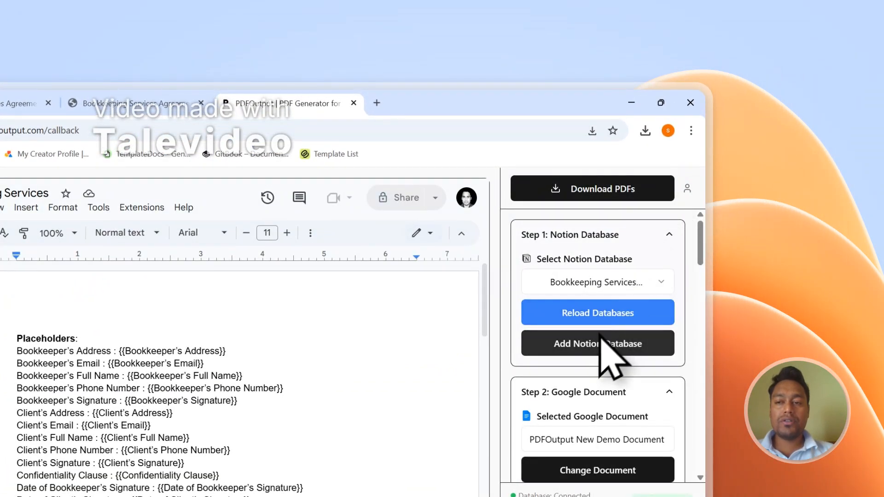
Sign out of the PDFOutput account
{"action": "left_click", "coordinate": [687, 189]}
{"action": "left_click", "coordinate": [617, 297]}
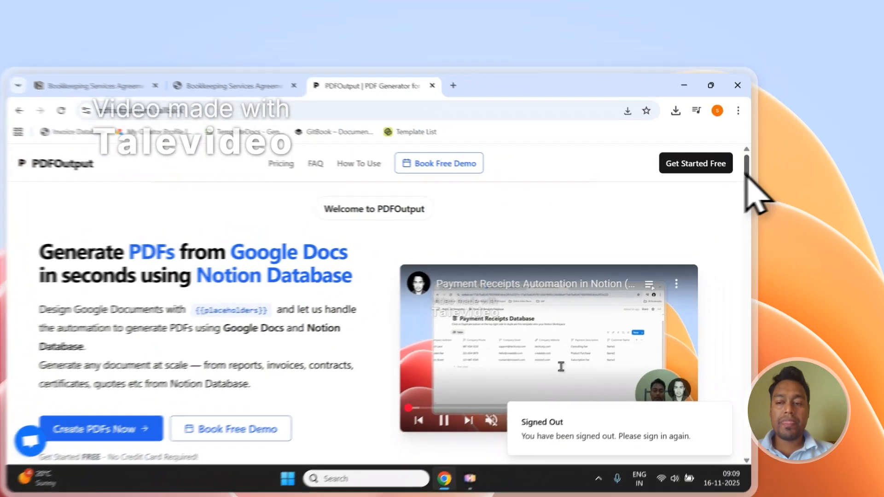
View the Send Message form on PDFOutput's Contact page and return to the Notion responses table
{"action": "left_click_drag", "start_coordinate": [780, 143], "coordinate": [780, 397]}
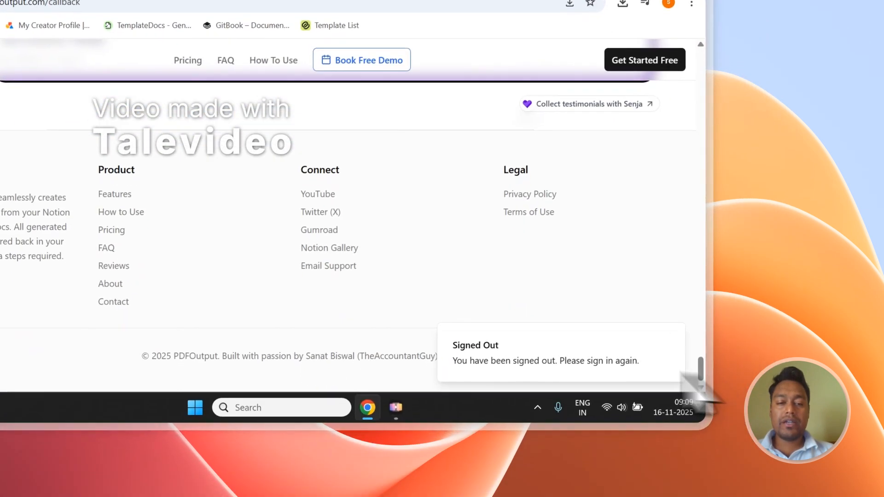
{"action": "left_click", "coordinate": [209, 212]}
{"action": "scroll", "coordinate": [267, 175], "scroll_direction": "down", "scroll_amount": 3}
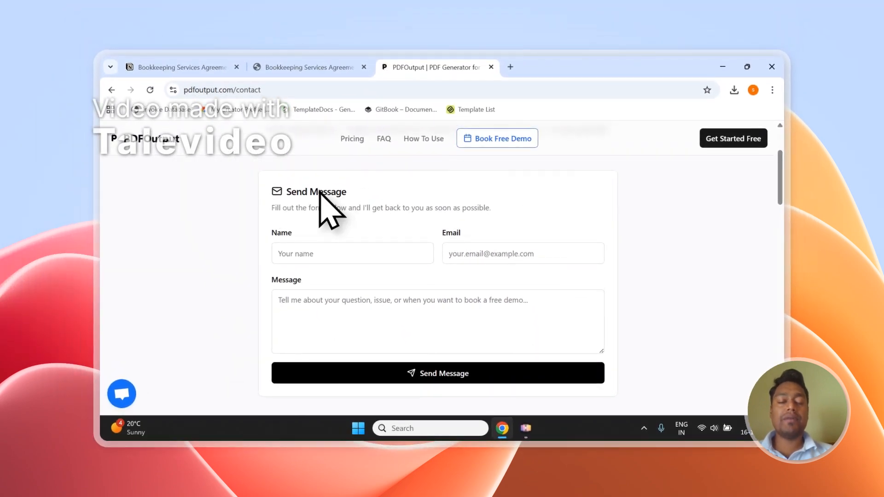
{"action": "left_click", "coordinate": [304, 67]}
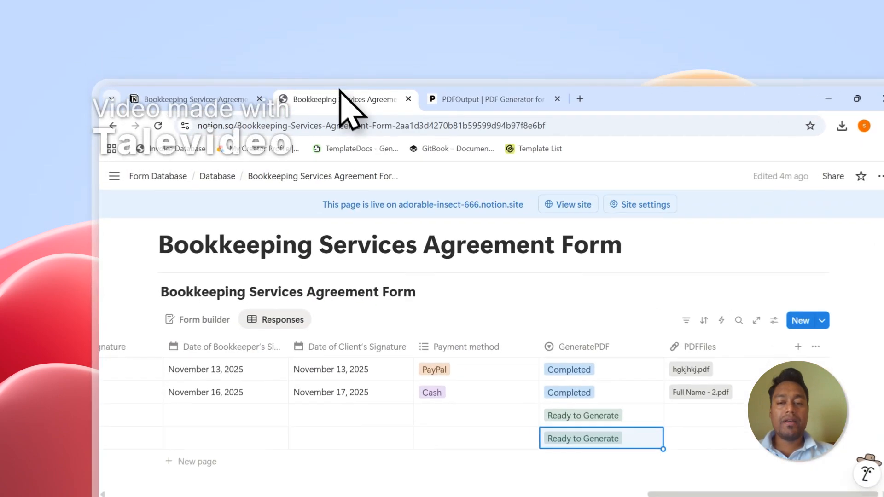